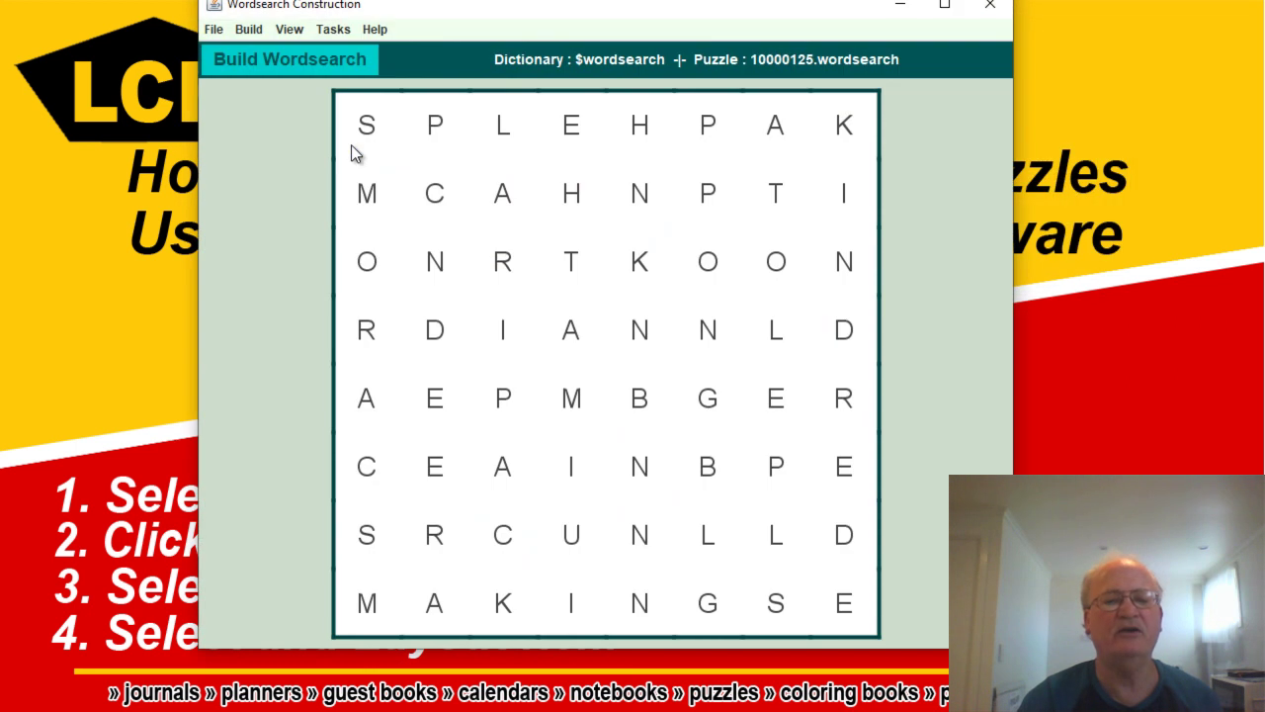
Step: Open the word-search print layout and switch it to print preview
{"action": "left_click", "coordinate": [333, 29]}
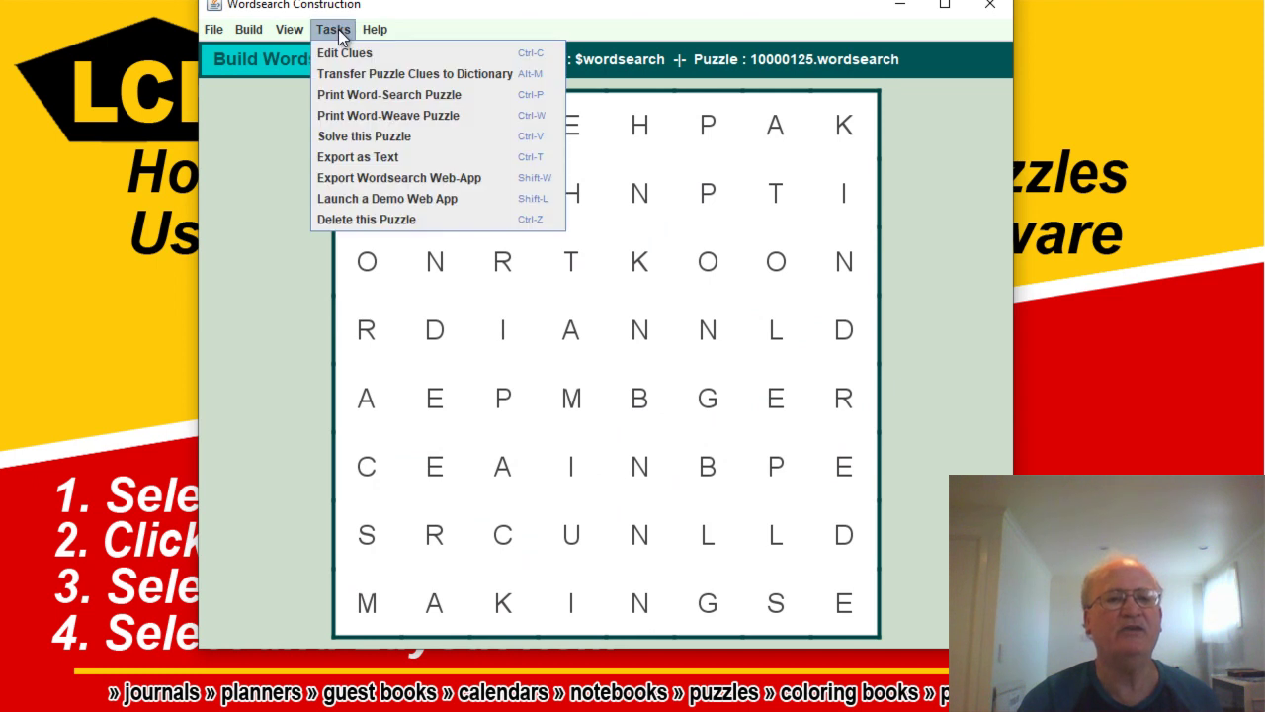
{"action": "left_click", "coordinate": [343, 98]}
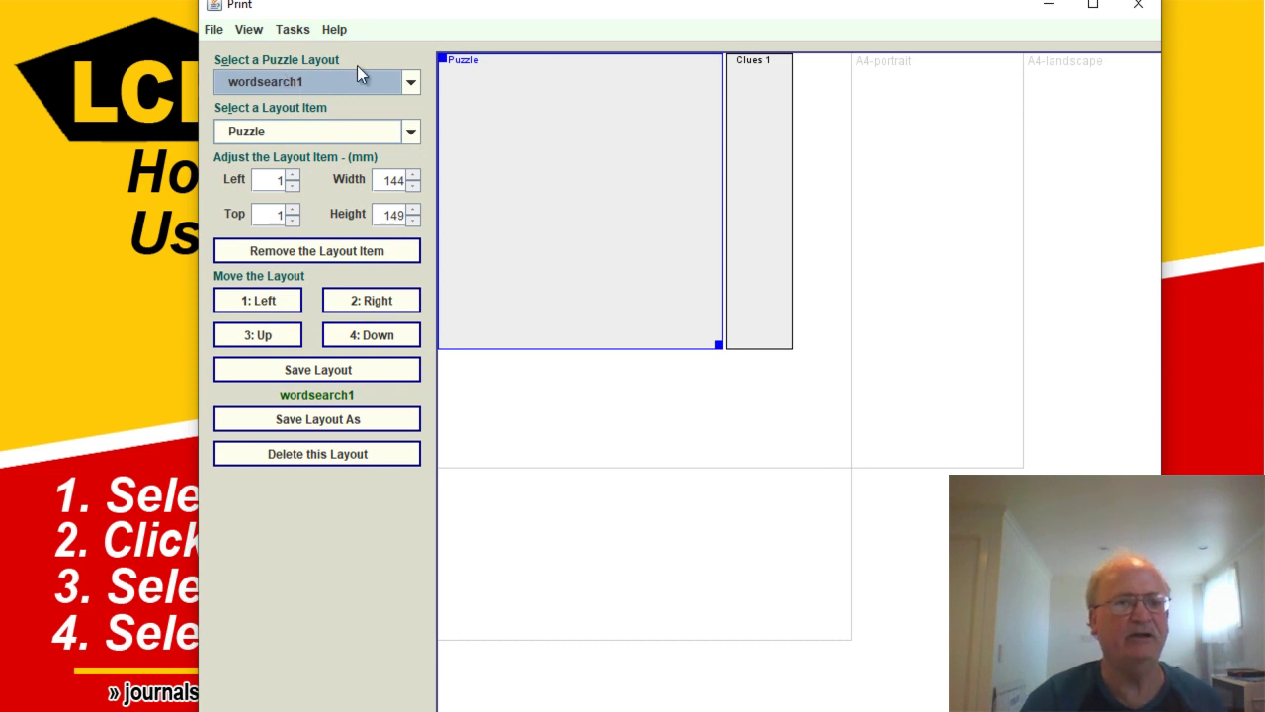
{"action": "mouse_move", "coordinate": [436, 16]}
{"action": "left_mouse_down"}
{"action": "mouse_move", "coordinate": [373, 27]}
{"action": "mouse_move", "coordinate": [330, 0]}
{"action": "left_mouse_up"}
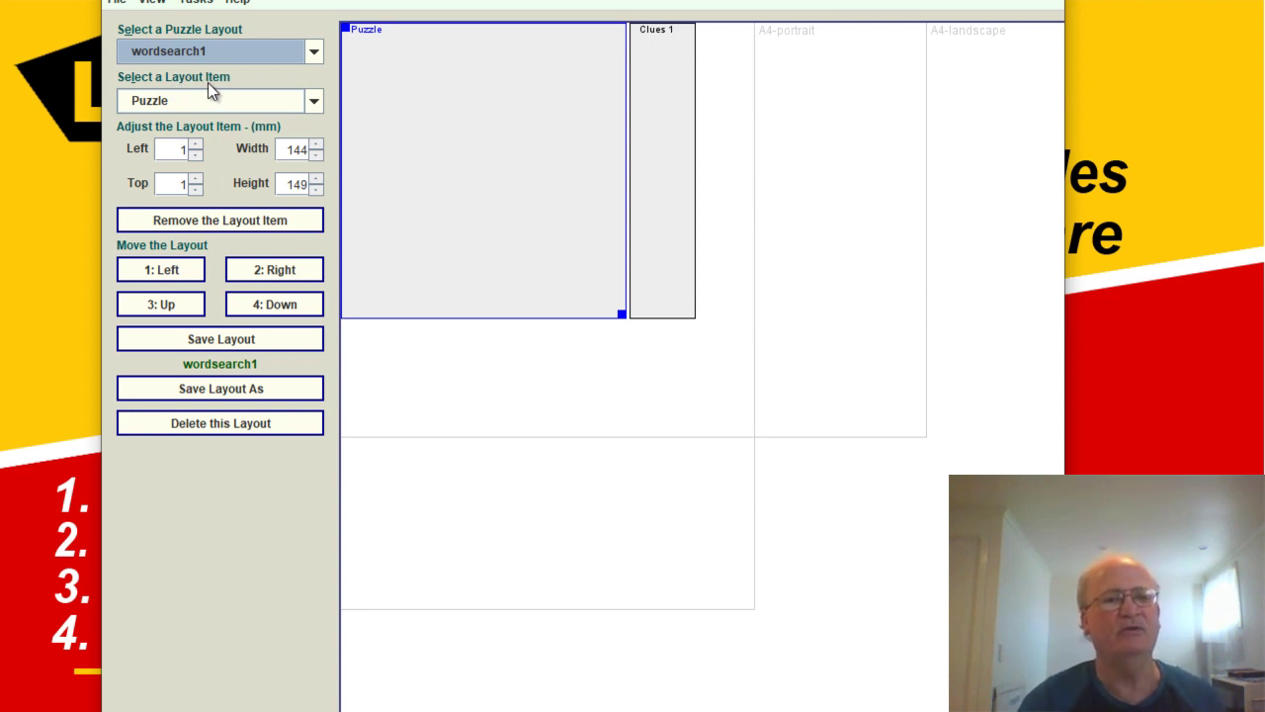
{"action": "left_click", "coordinate": [151, 3]}
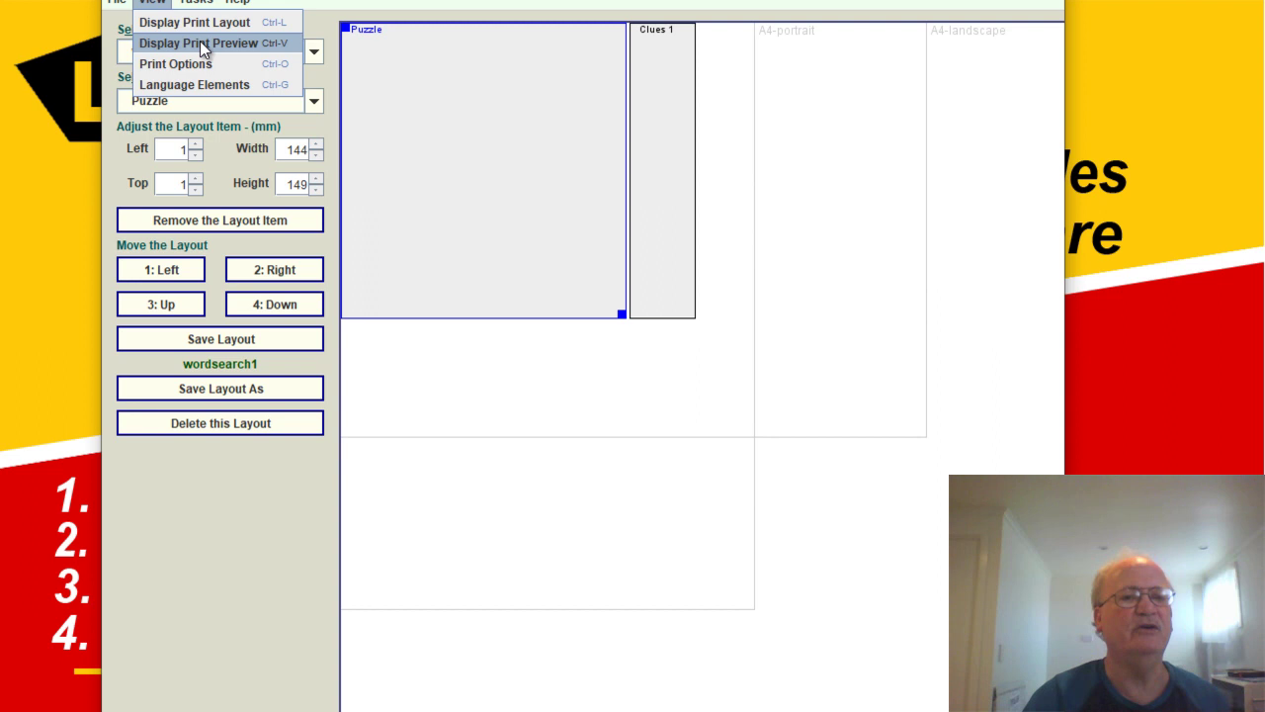
{"action": "left_click", "coordinate": [200, 42]}
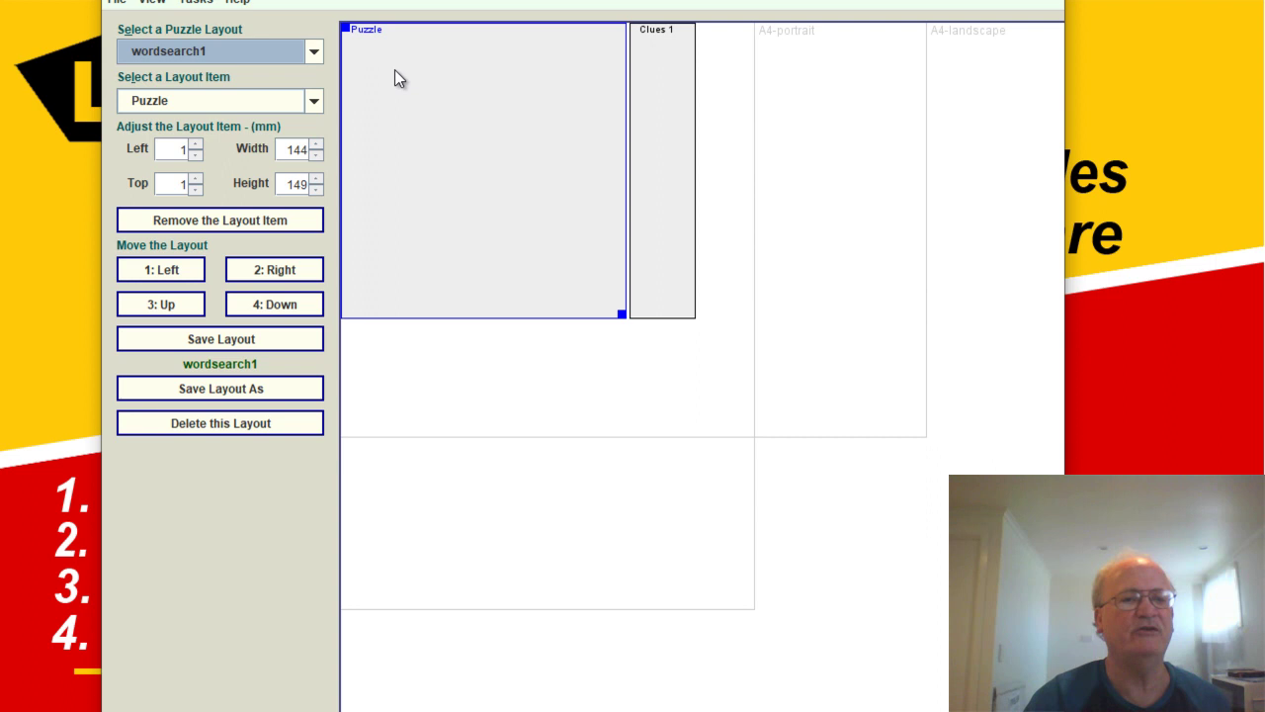
Step: Load the 'puzzle' layout and set its Puzzle box to 1 mm left and top
{"action": "left_click", "coordinate": [313, 52]}
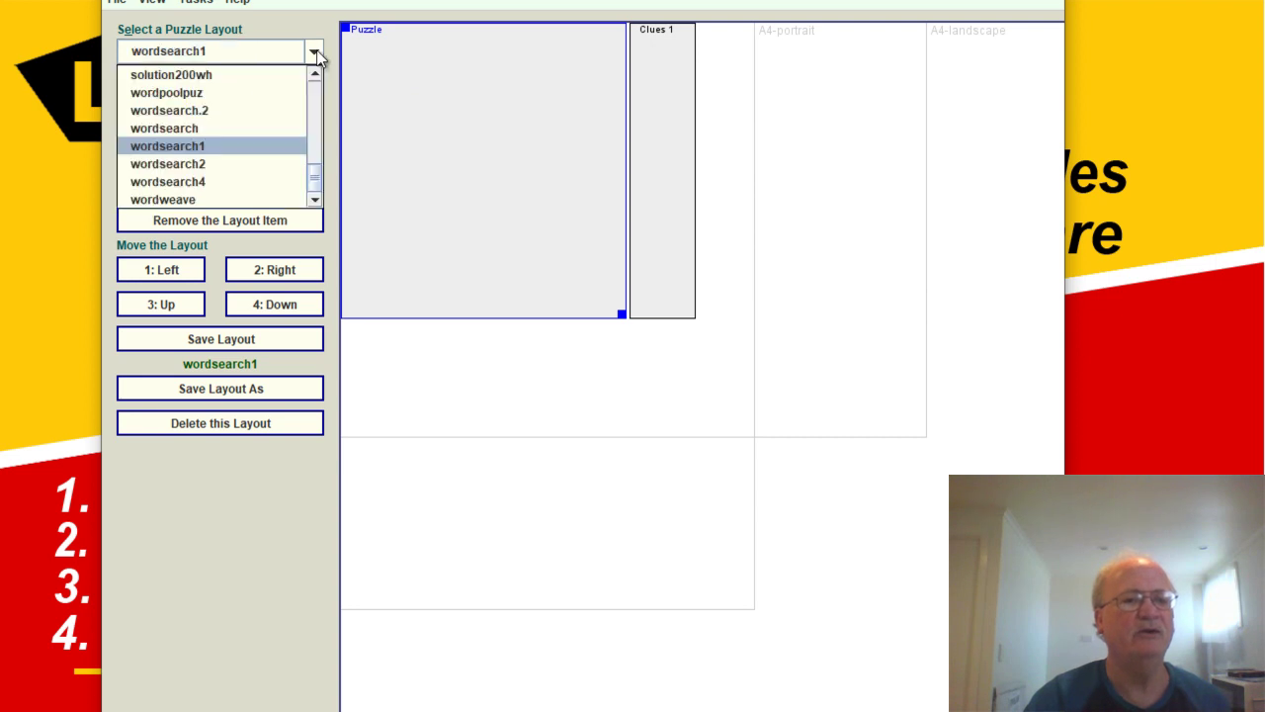
{"action": "mouse_move", "coordinate": [312, 187]}
{"action": "left_mouse_down"}
{"action": "mouse_move", "coordinate": [321, 110]}
{"action": "mouse_move", "coordinate": [313, 147]}
{"action": "left_mouse_up"}
{"action": "left_click", "coordinate": [197, 119]}
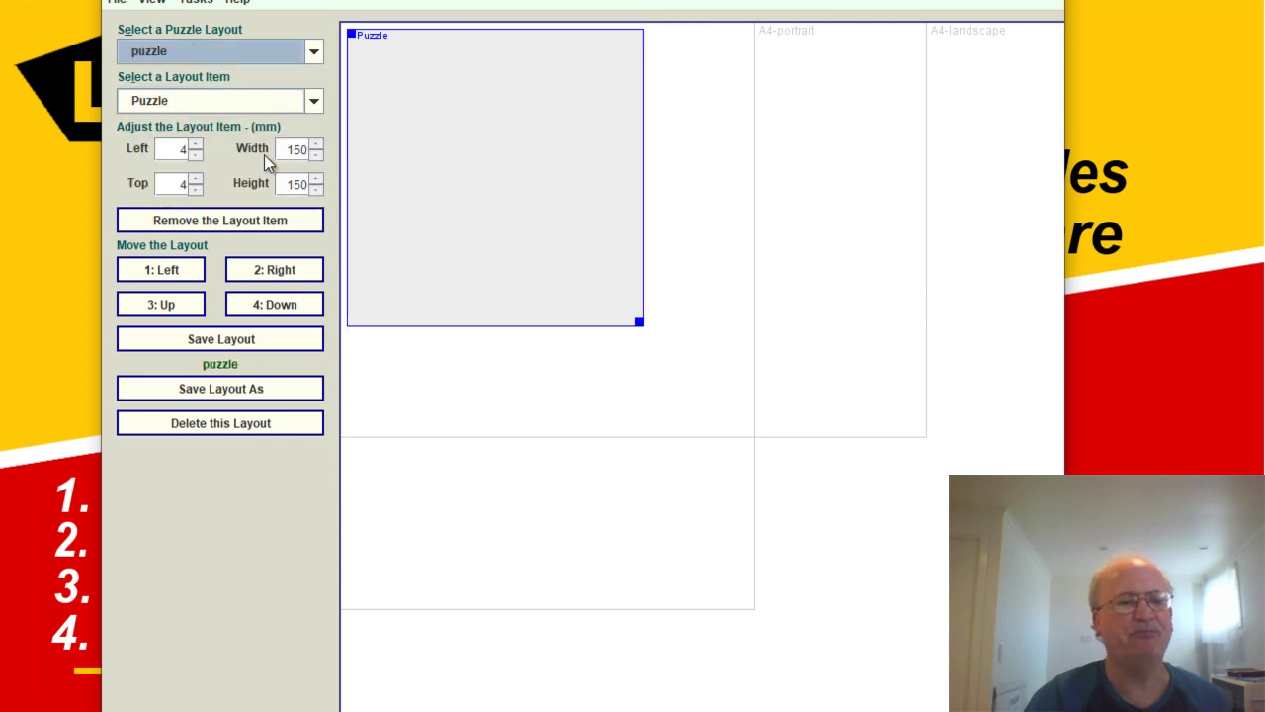
{"action": "left_click", "coordinate": [195, 155]}
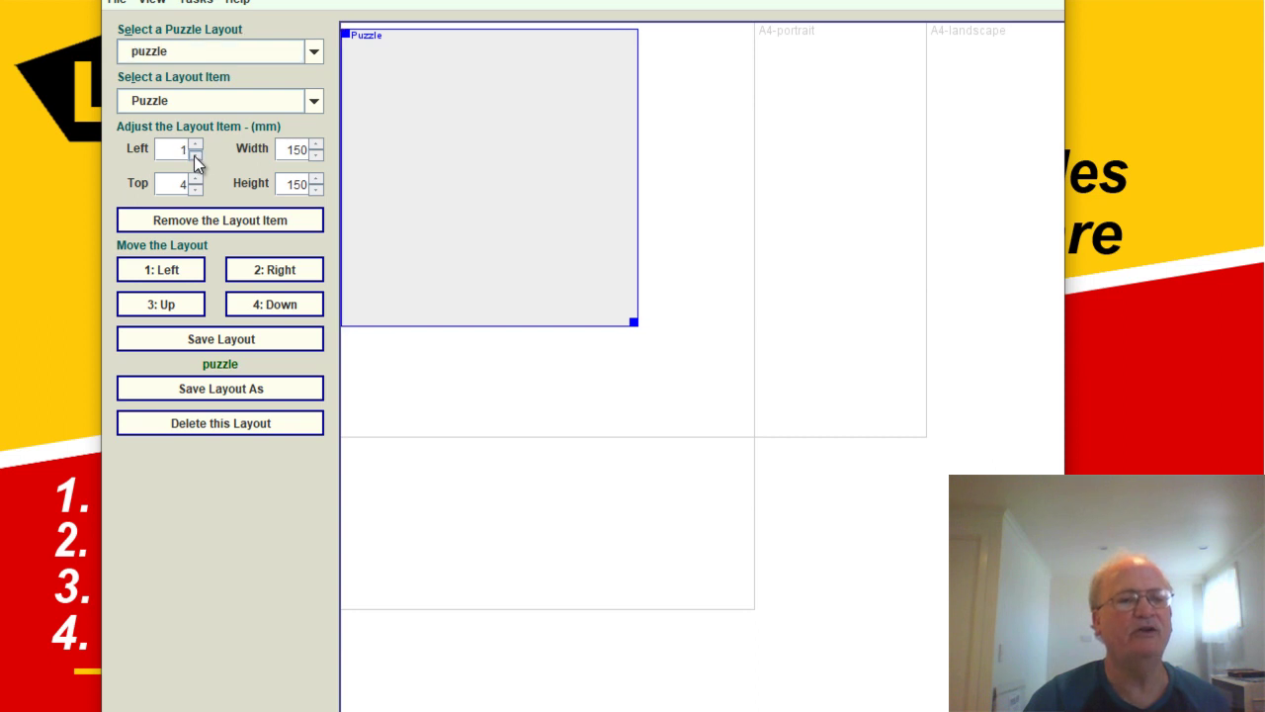
{"action": "left_click", "coordinate": [196, 189]}
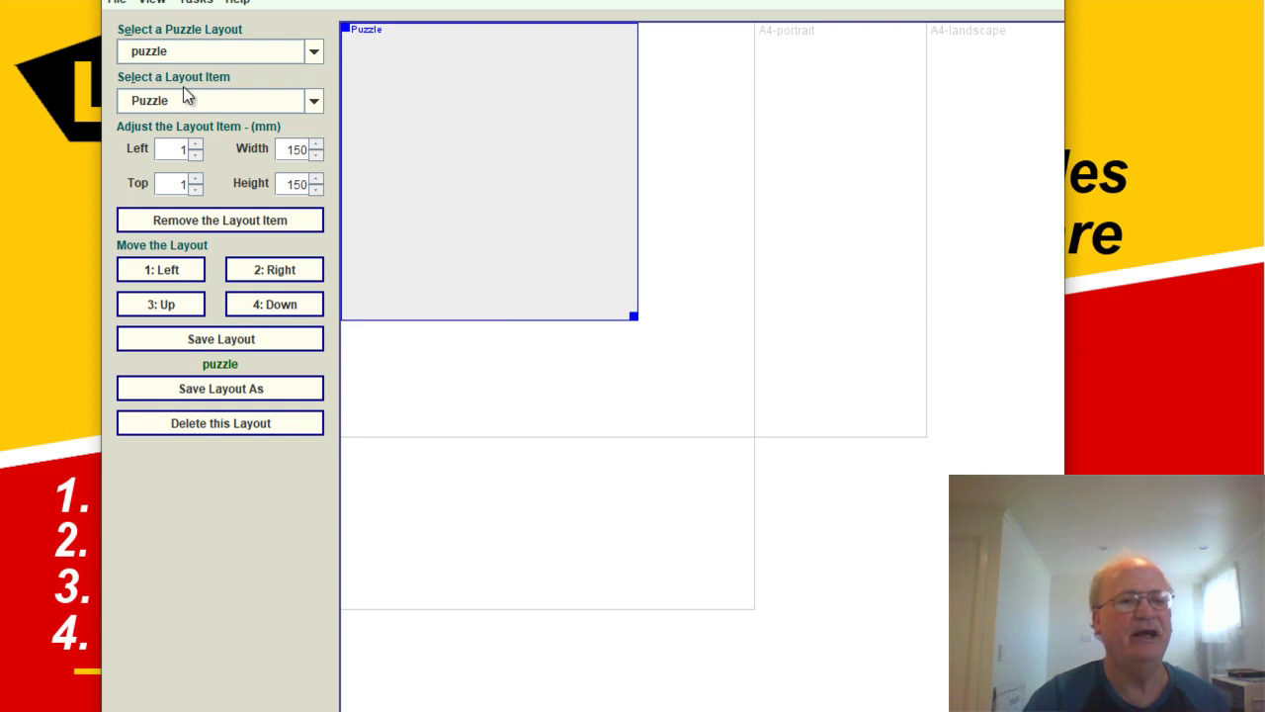
Step: Place Clues 1 right of the grid at 48 by 151 mm and preview it
{"action": "left_click", "coordinate": [211, 99]}
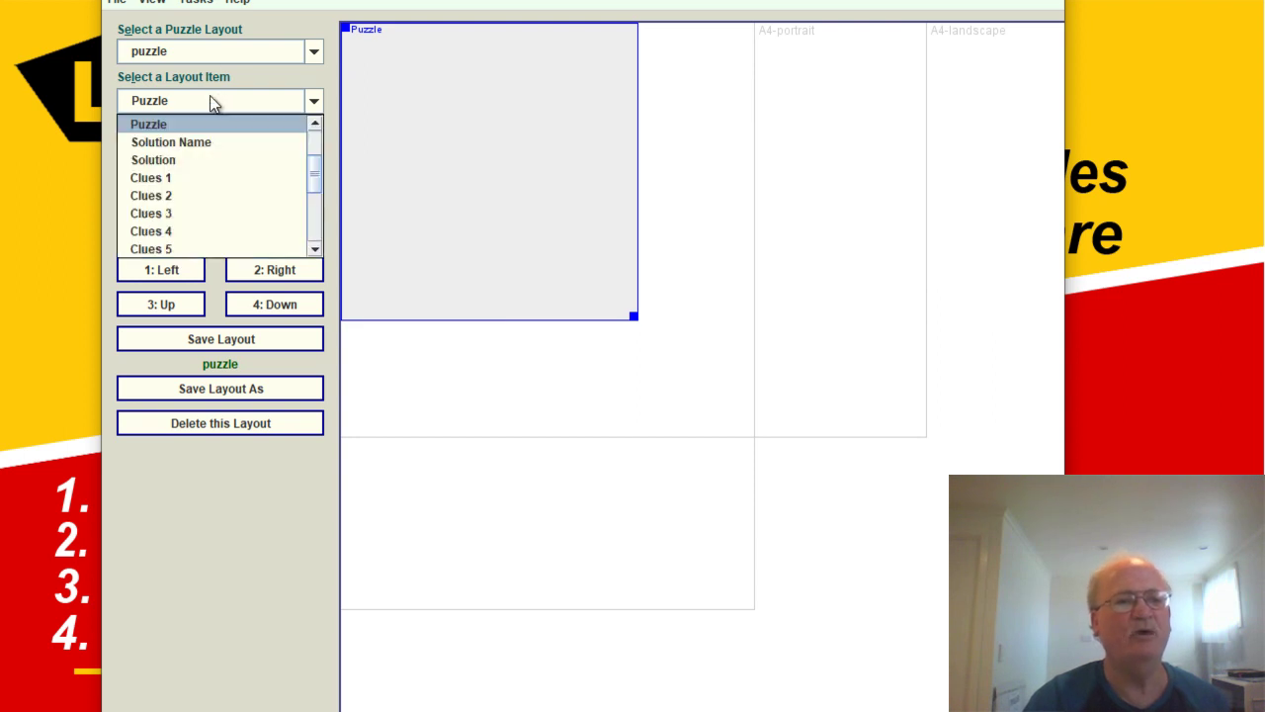
{"action": "left_click", "coordinate": [153, 178]}
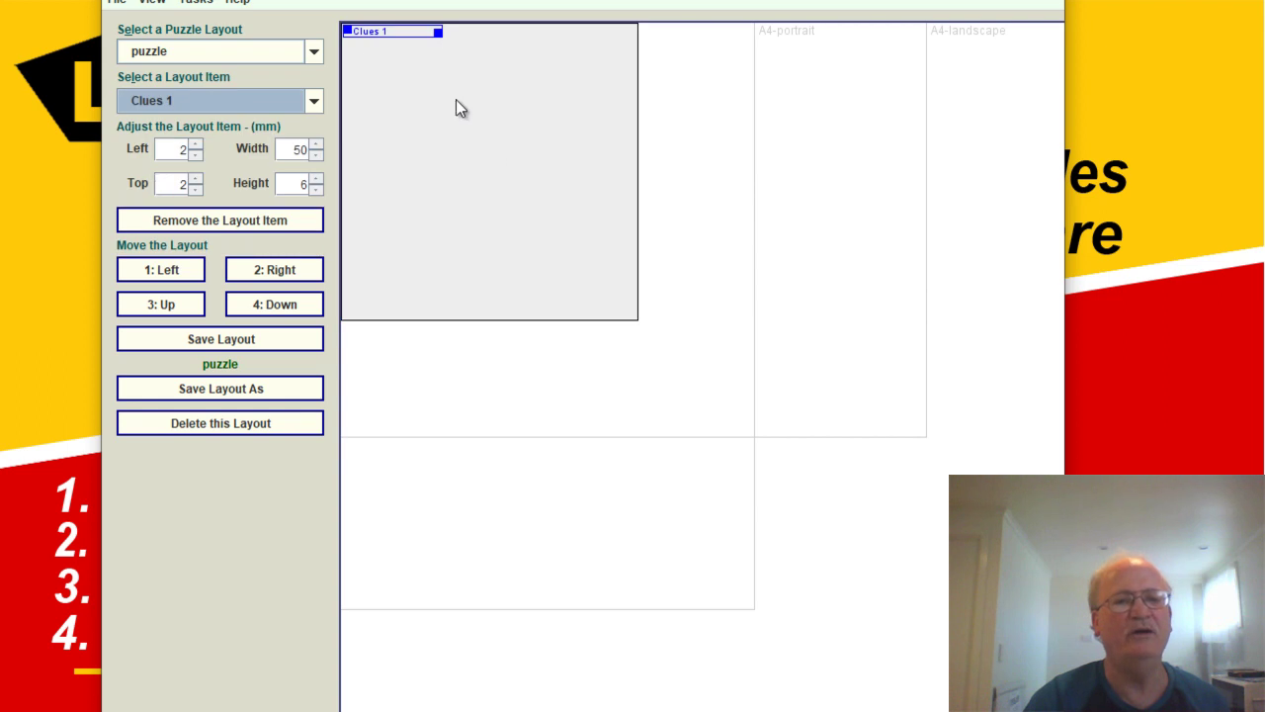
{"action": "mouse_move", "coordinate": [349, 35]}
{"action": "left_mouse_down"}
{"action": "mouse_move", "coordinate": [655, 32]}
{"action": "mouse_move", "coordinate": [645, 27]}
{"action": "left_mouse_up"}
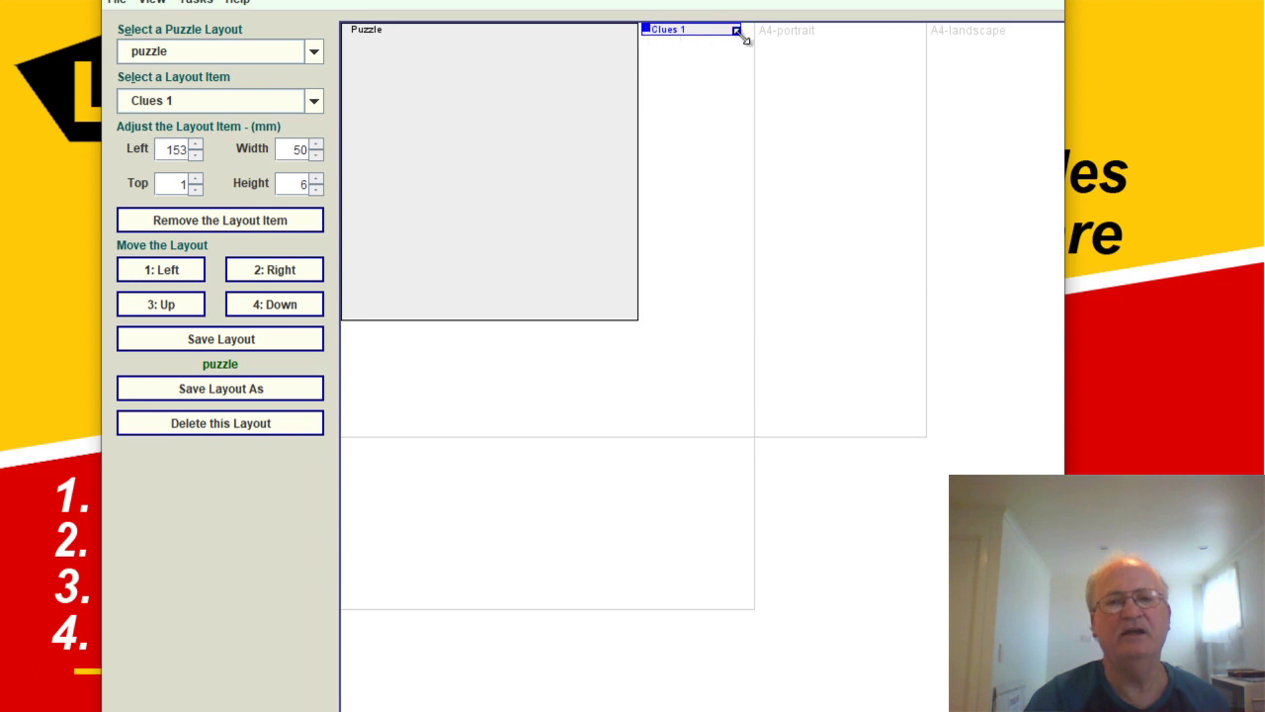
{"action": "left_click_drag", "start_coordinate": [743, 36], "coordinate": [731, 319]}
{"action": "left_click", "coordinate": [152, 4]}
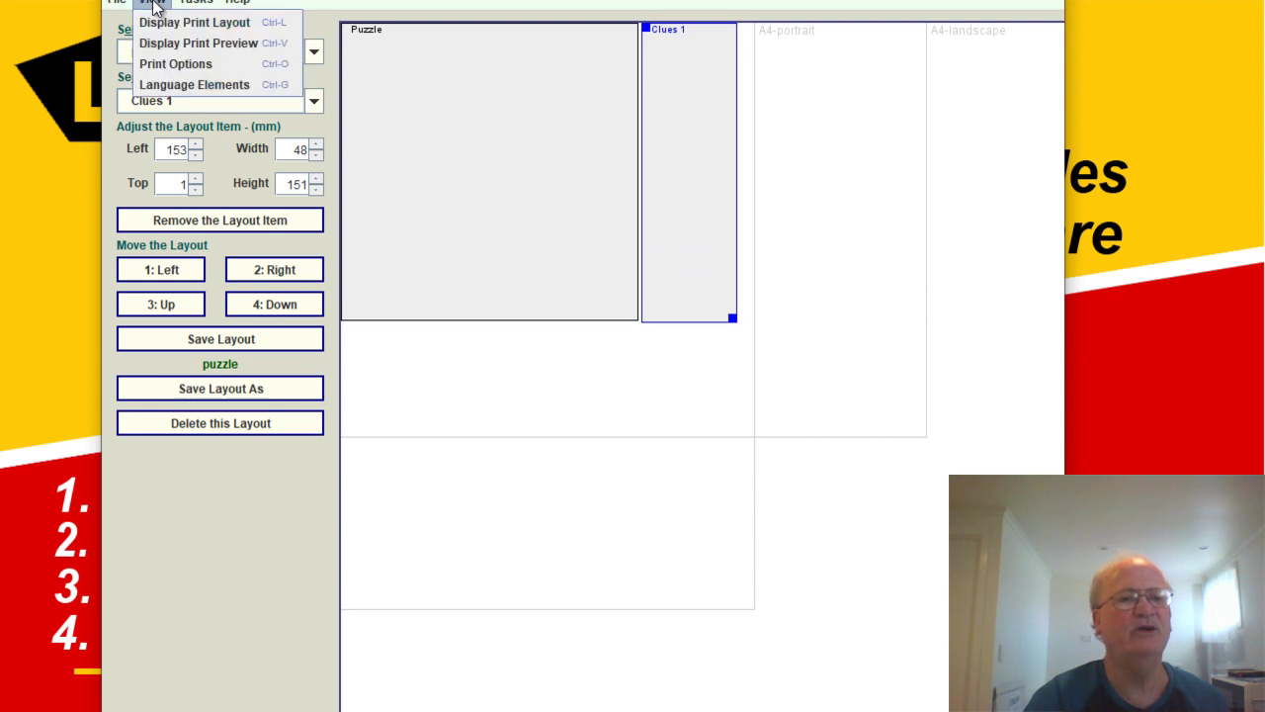
{"action": "left_click", "coordinate": [172, 43]}
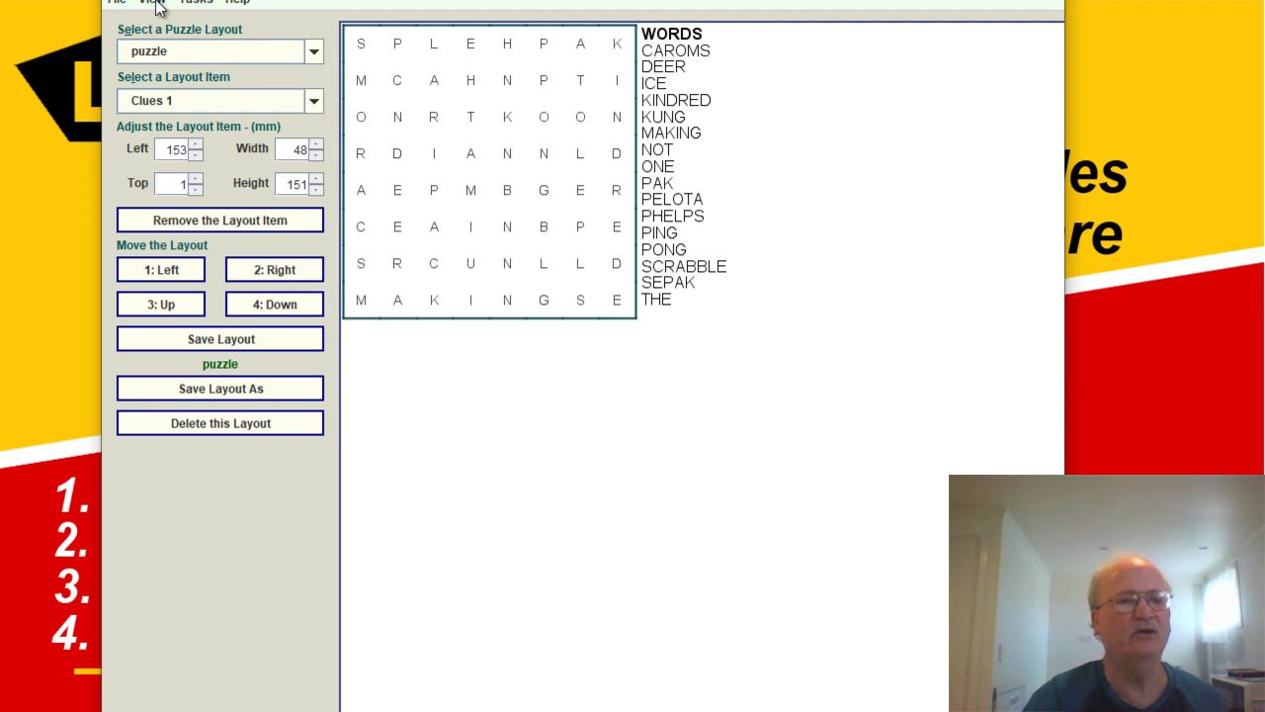
{"action": "left_click", "coordinate": [155, 2]}
Step: Preview an enlarged Clues 1 box, then size it back to 52 by 151 mm
{"action": "left_click", "coordinate": [166, 22]}
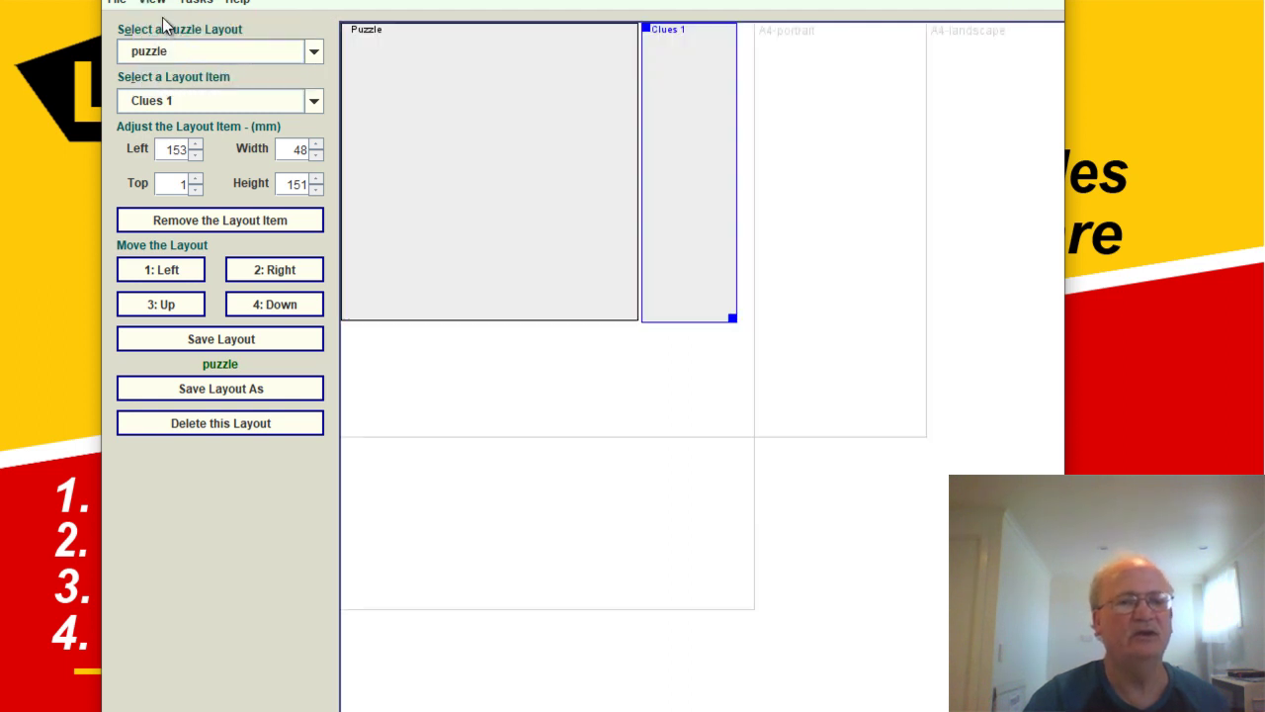
{"action": "left_click_drag", "start_coordinate": [731, 320], "coordinate": [748, 415]}
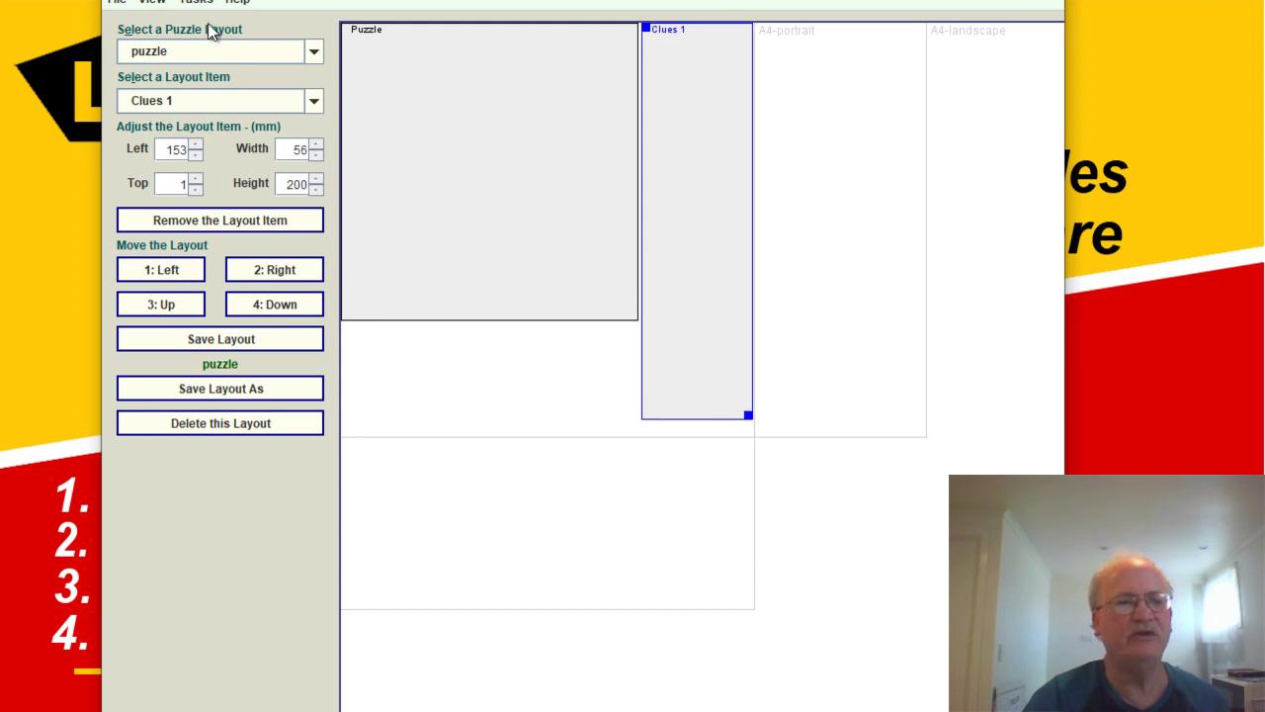
{"action": "left_click", "coordinate": [155, 2]}
{"action": "left_click", "coordinate": [181, 45]}
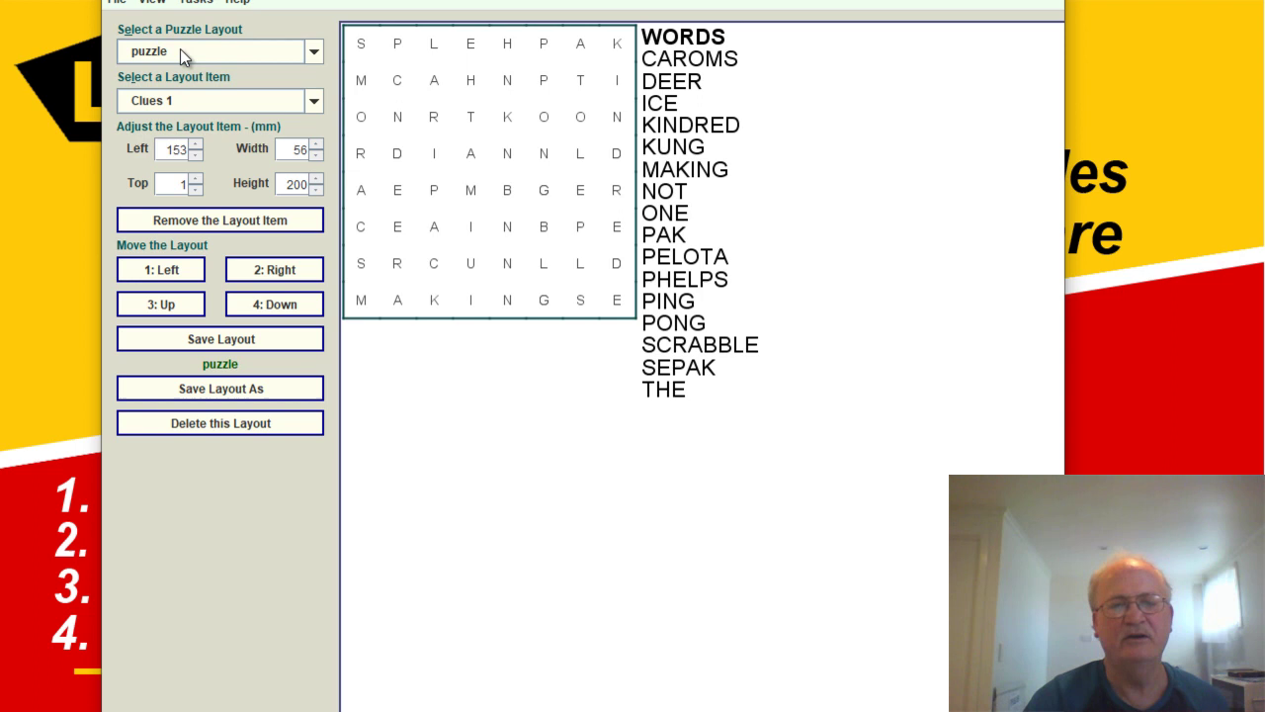
{"action": "left_click", "coordinate": [154, 3]}
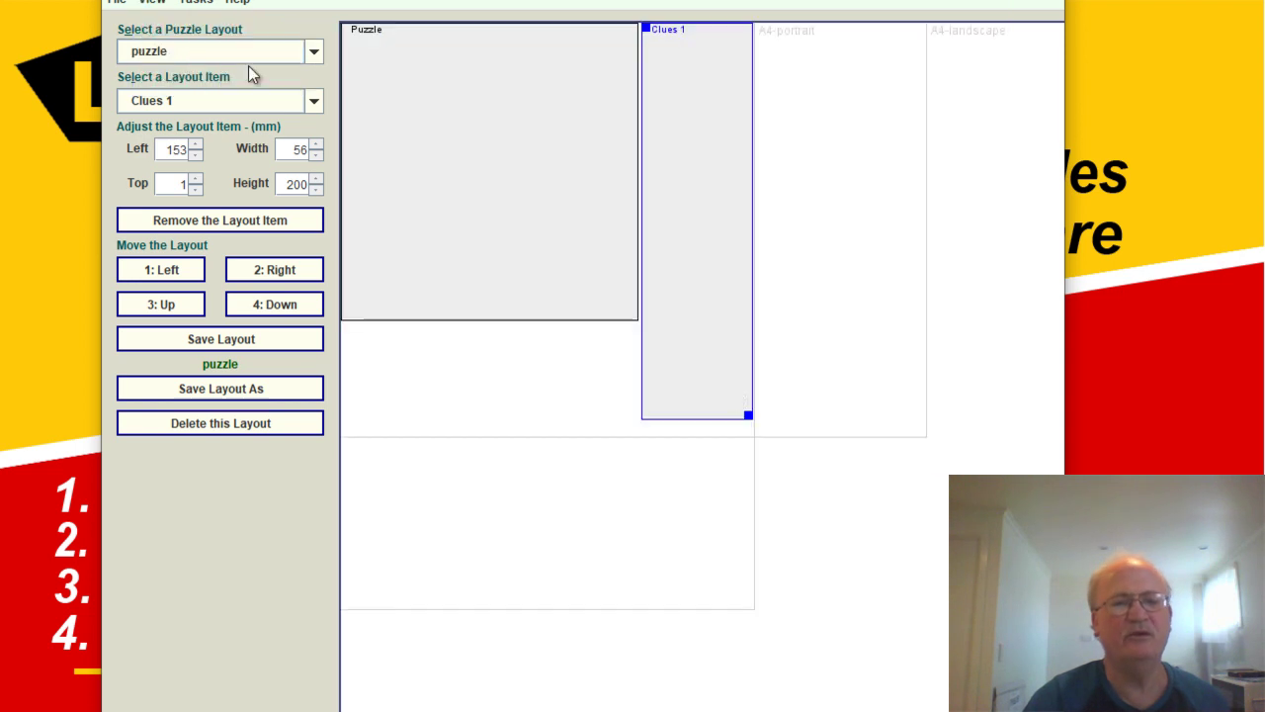
{"action": "left_click_drag", "start_coordinate": [747, 416], "coordinate": [740, 318]}
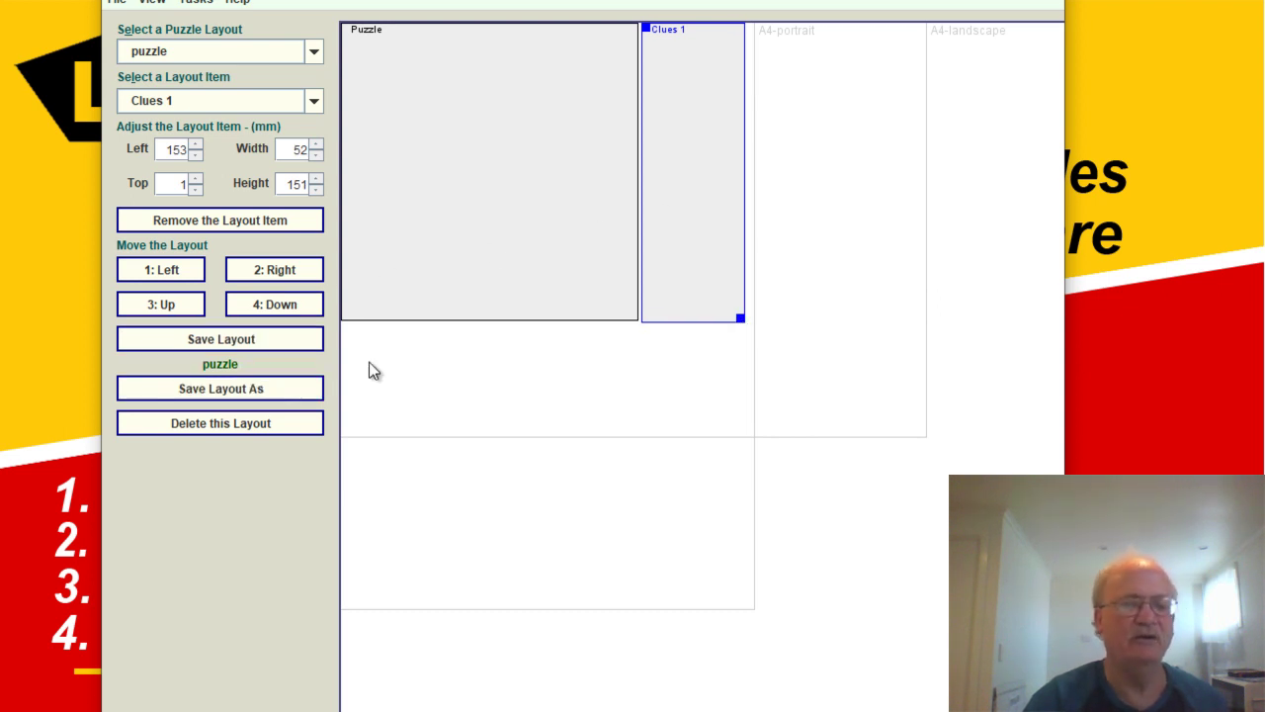
Step: Reload the wordsearch1 layout, widen the WORDS box to 40 mm, and save it
{"action": "left_click", "coordinate": [314, 52]}
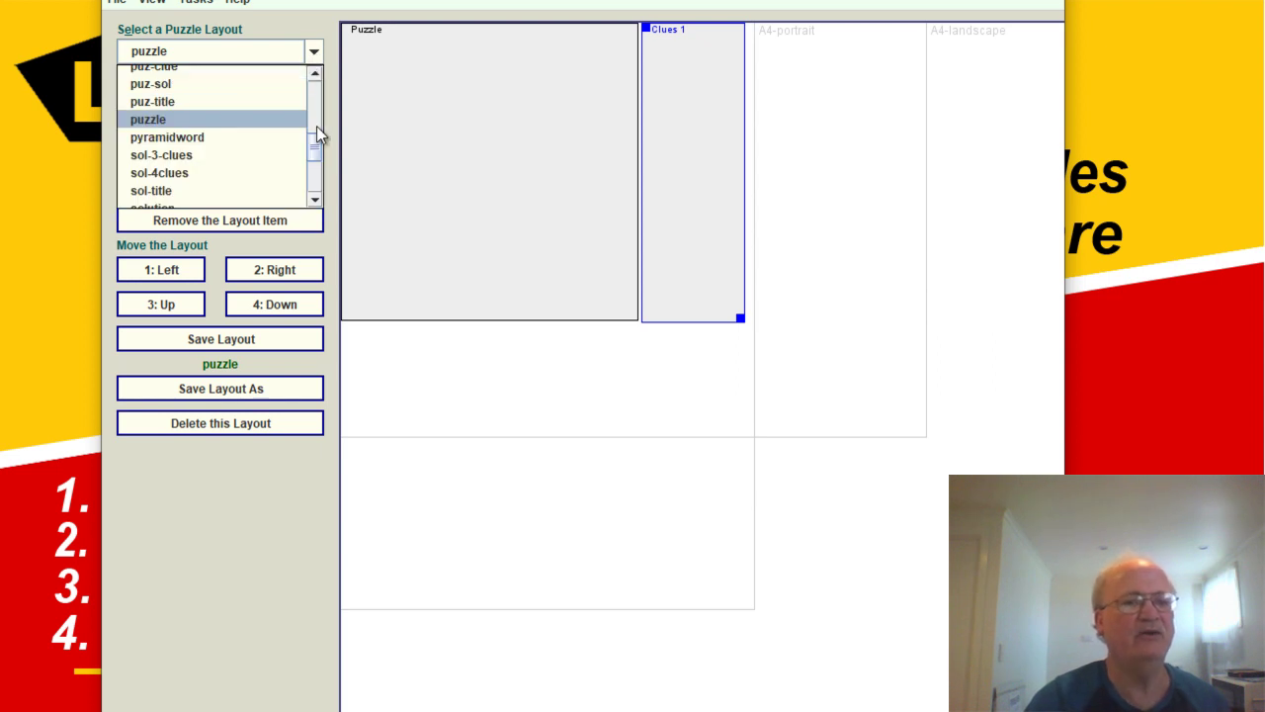
{"action": "left_click_drag", "start_coordinate": [310, 150], "coordinate": [318, 182]}
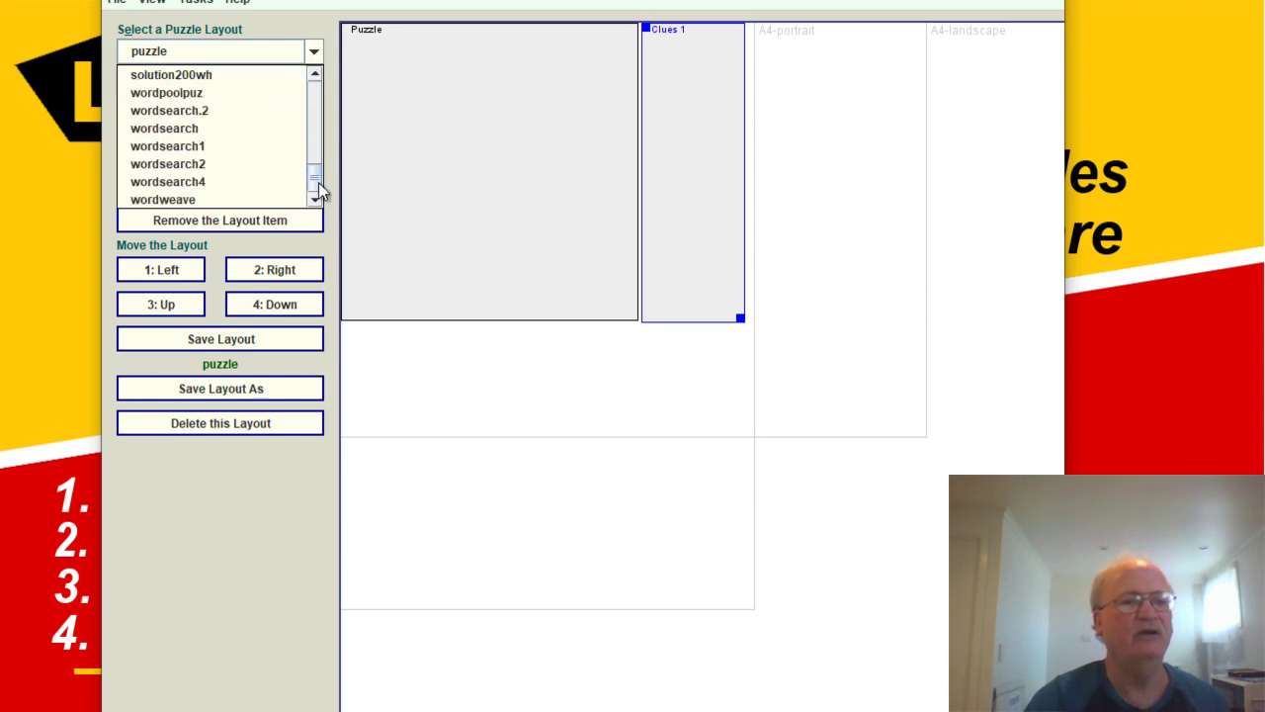
{"action": "left_click", "coordinate": [214, 145]}
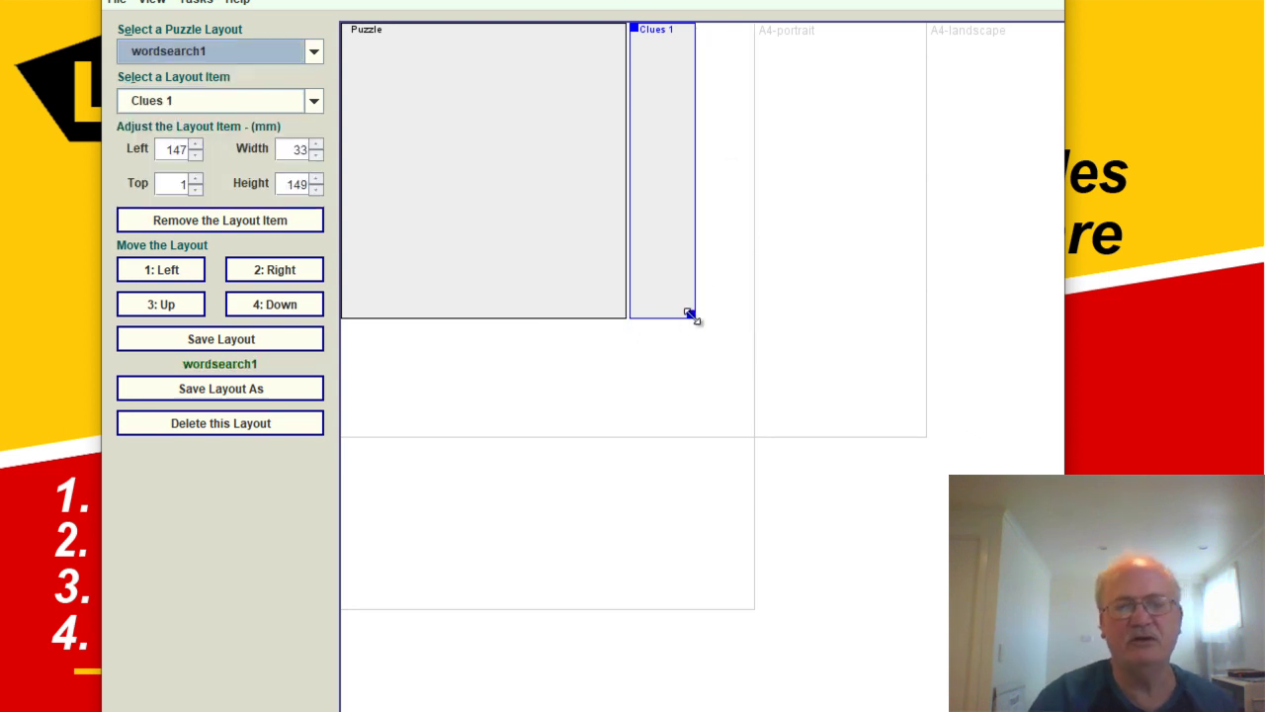
{"action": "left_click_drag", "start_coordinate": [690, 314], "coordinate": [706, 314]}
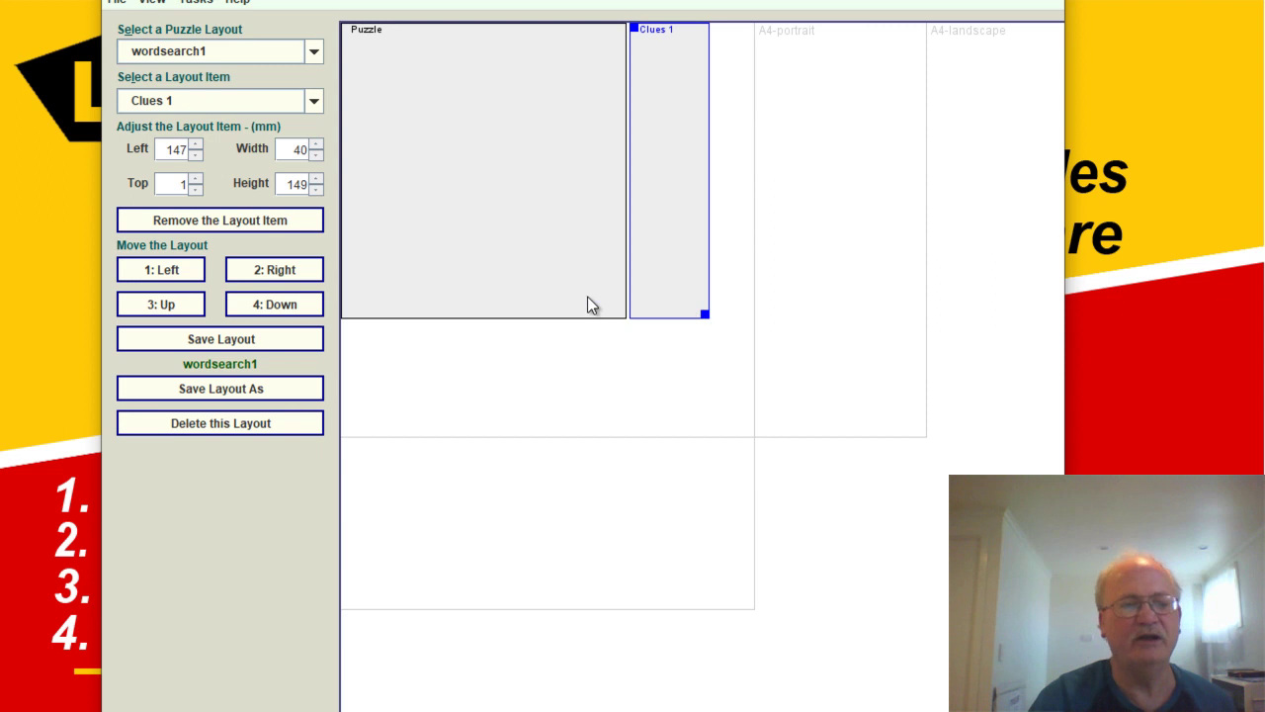
{"action": "left_click", "coordinate": [243, 338]}
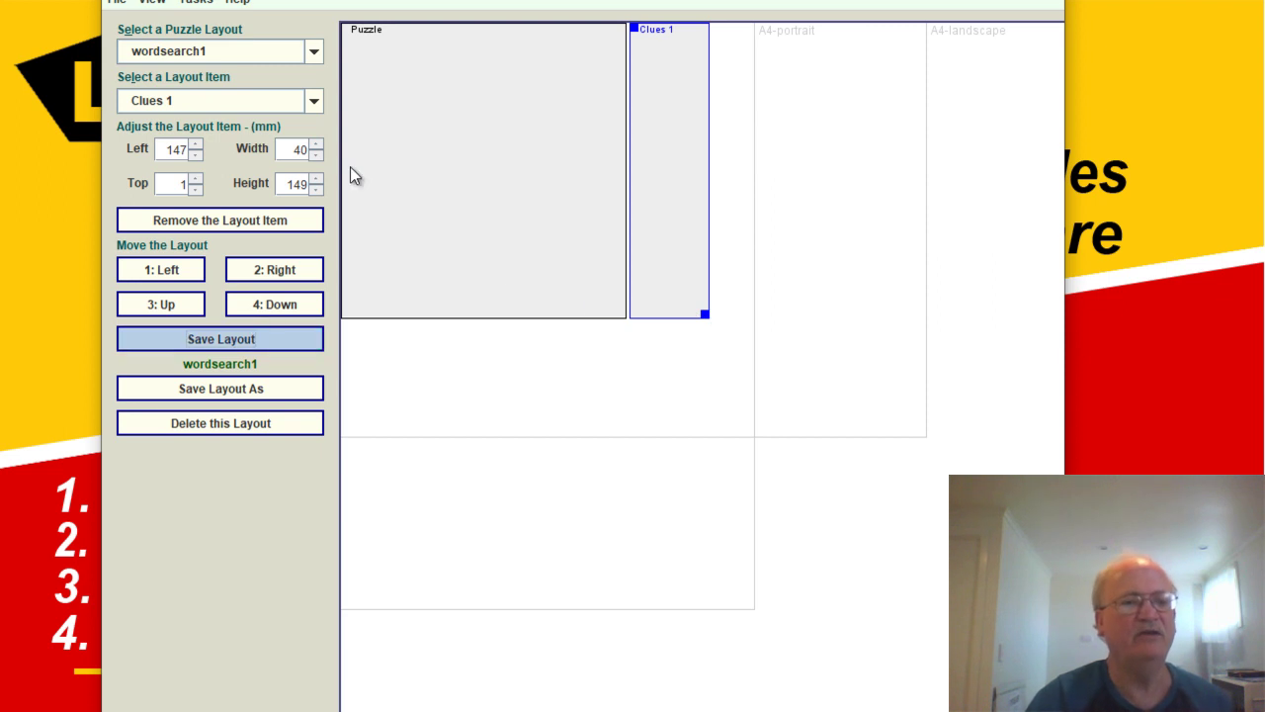
Step: Preview the layout and nudge the WORDS box to 149 mm left, 2 mm top
{"action": "left_click", "coordinate": [153, 2]}
{"action": "left_click", "coordinate": [183, 42]}
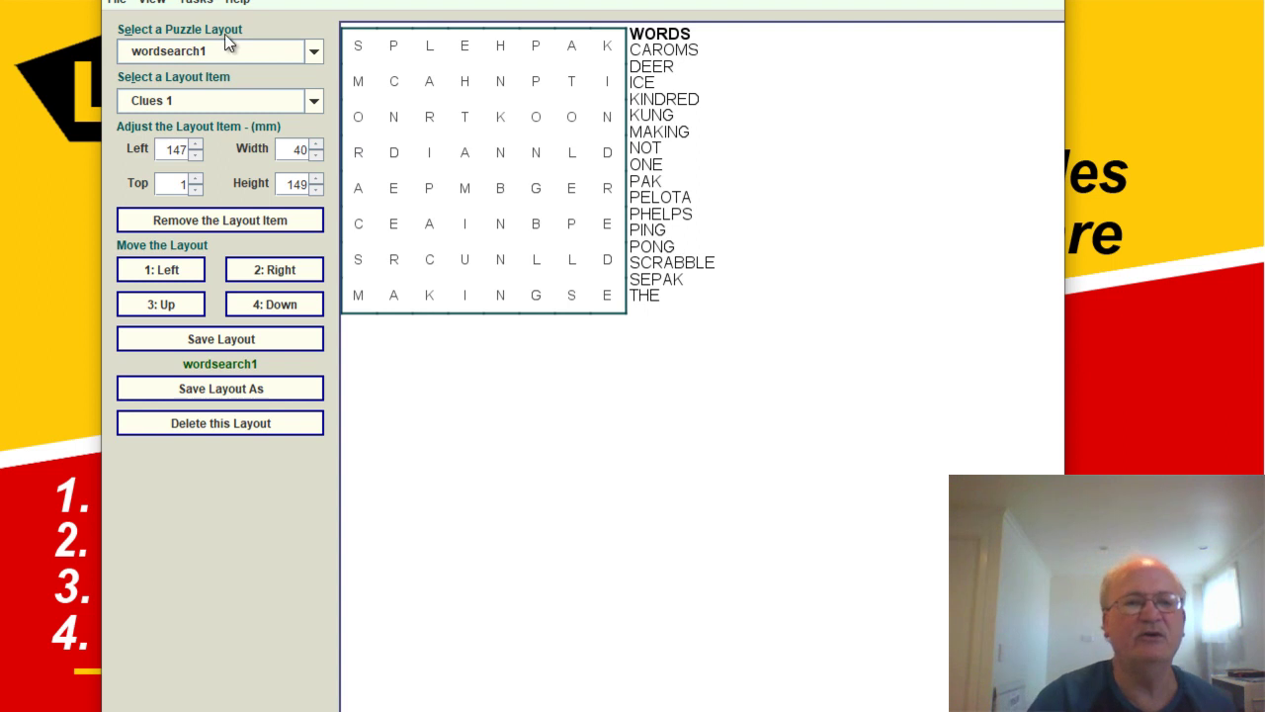
{"action": "left_click", "coordinate": [168, 6]}
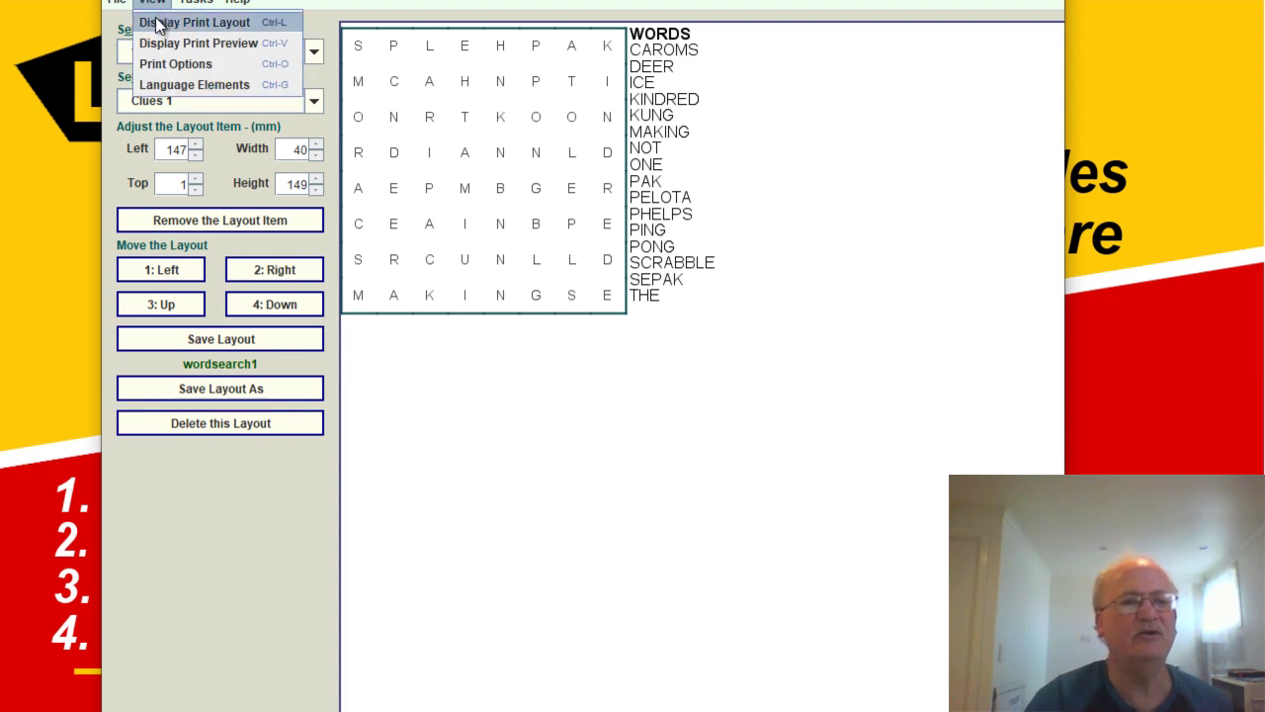
{"action": "left_click", "coordinate": [158, 22]}
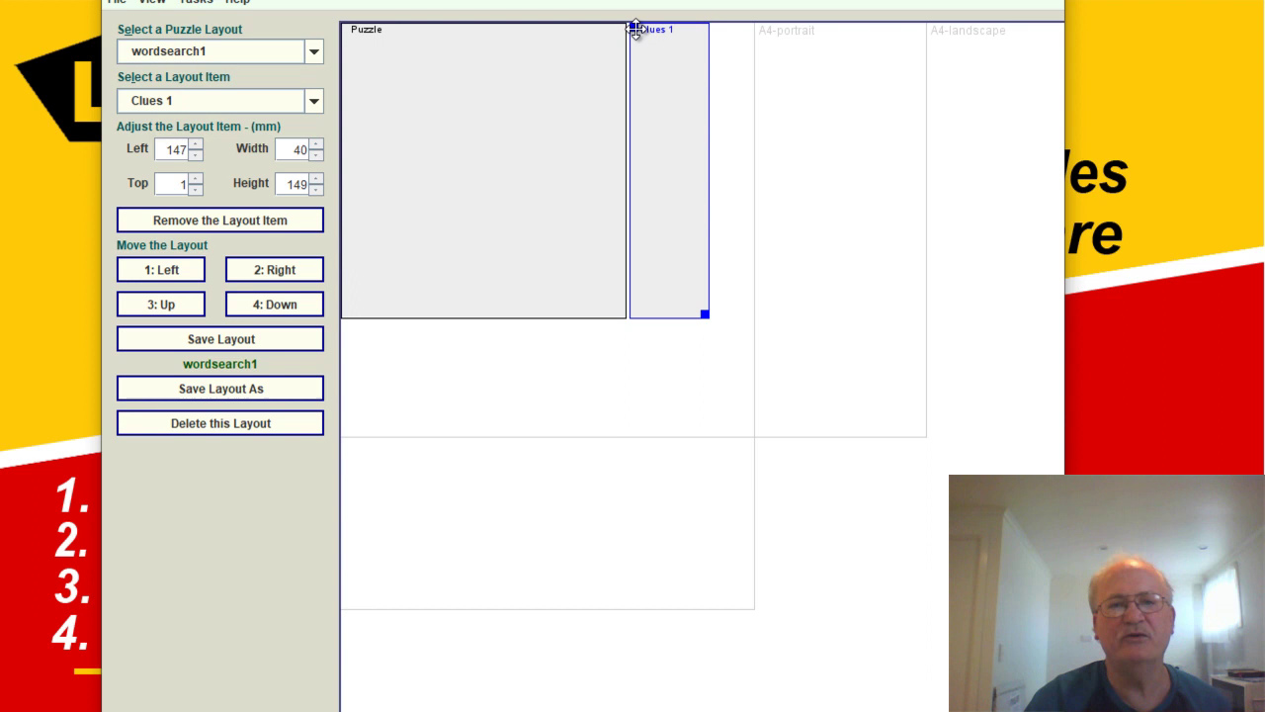
{"action": "left_click_drag", "start_coordinate": [635, 28], "coordinate": [638, 29]}
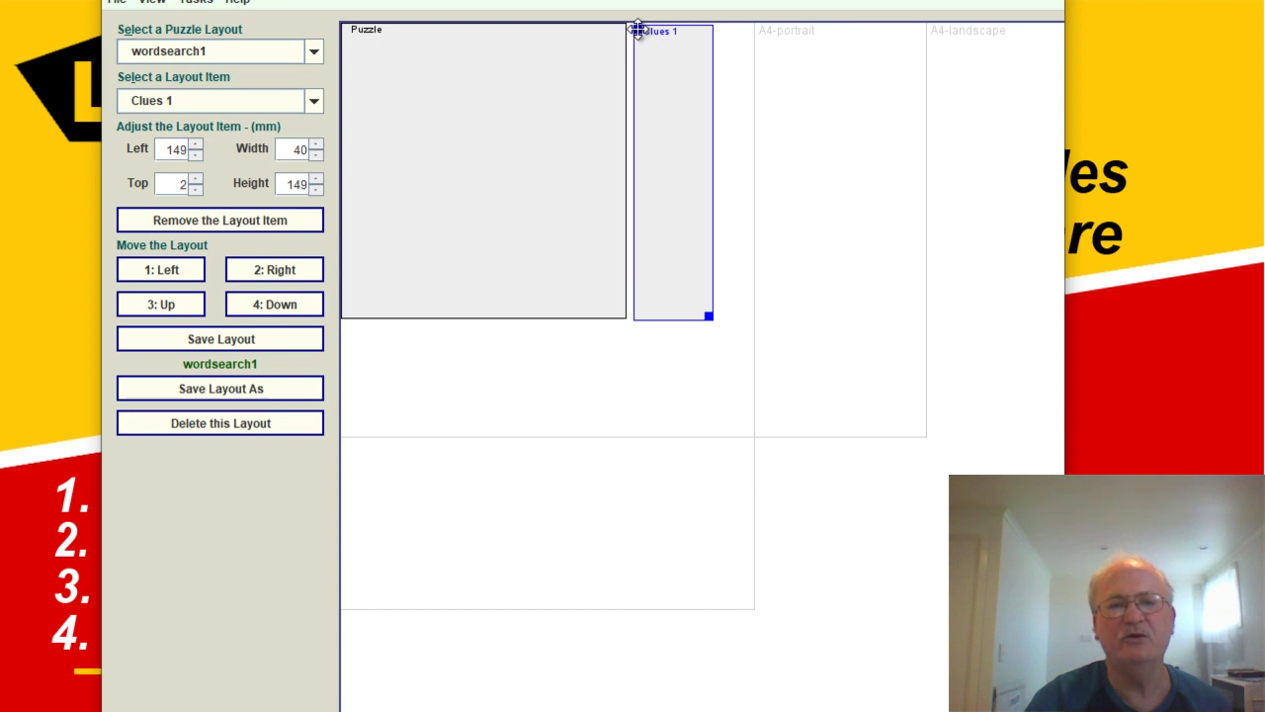
{"action": "left_click", "coordinate": [158, 5]}
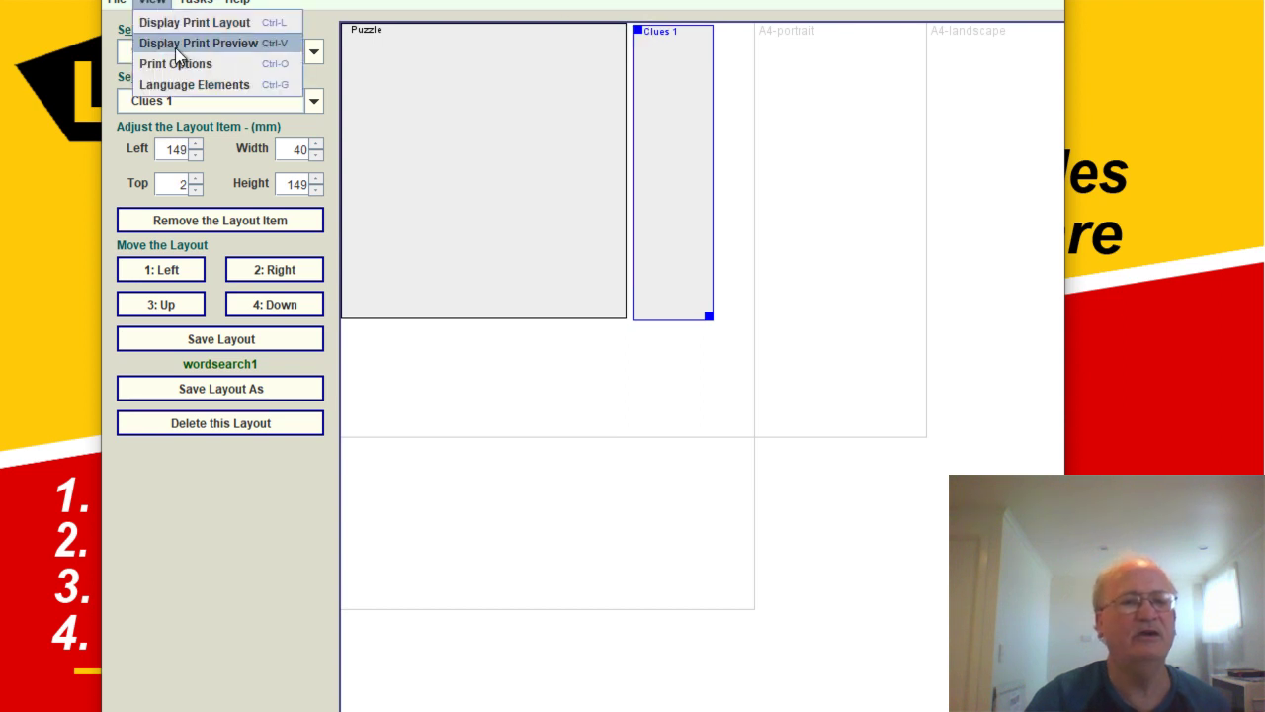
{"action": "left_click", "coordinate": [175, 43]}
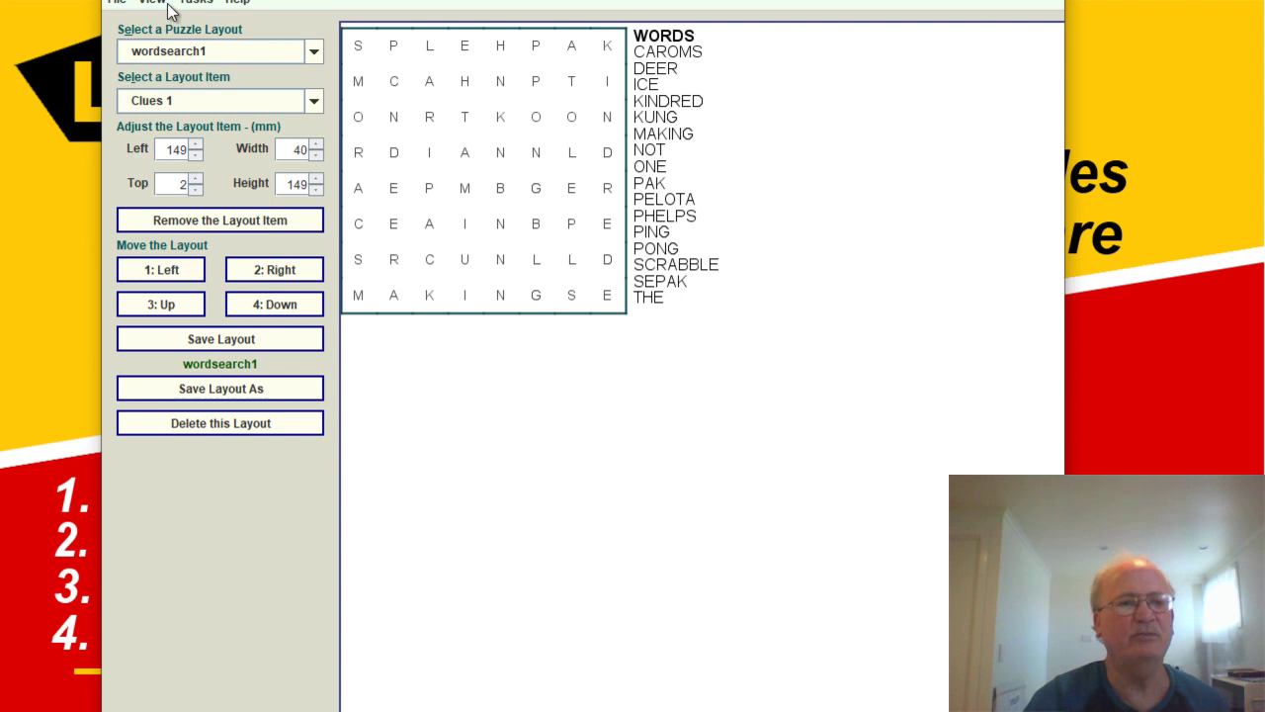
{"action": "left_click", "coordinate": [161, 4]}
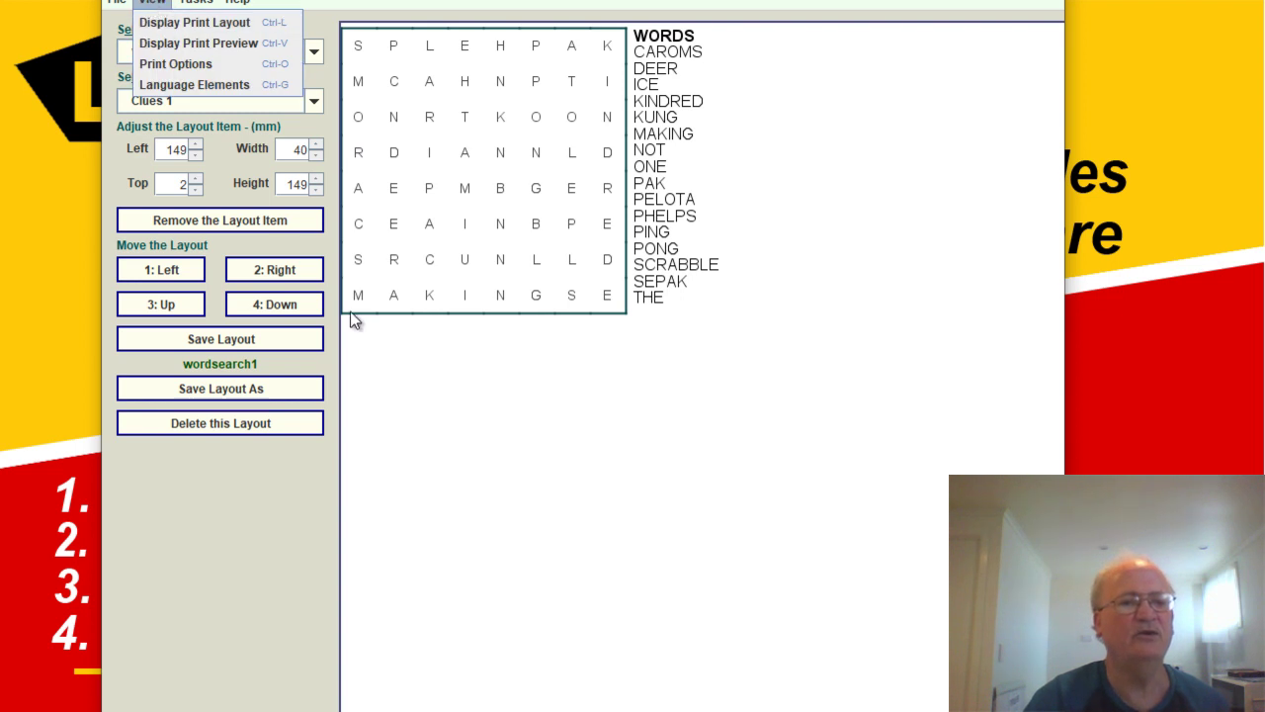
{"action": "left_click", "coordinate": [429, 411]}
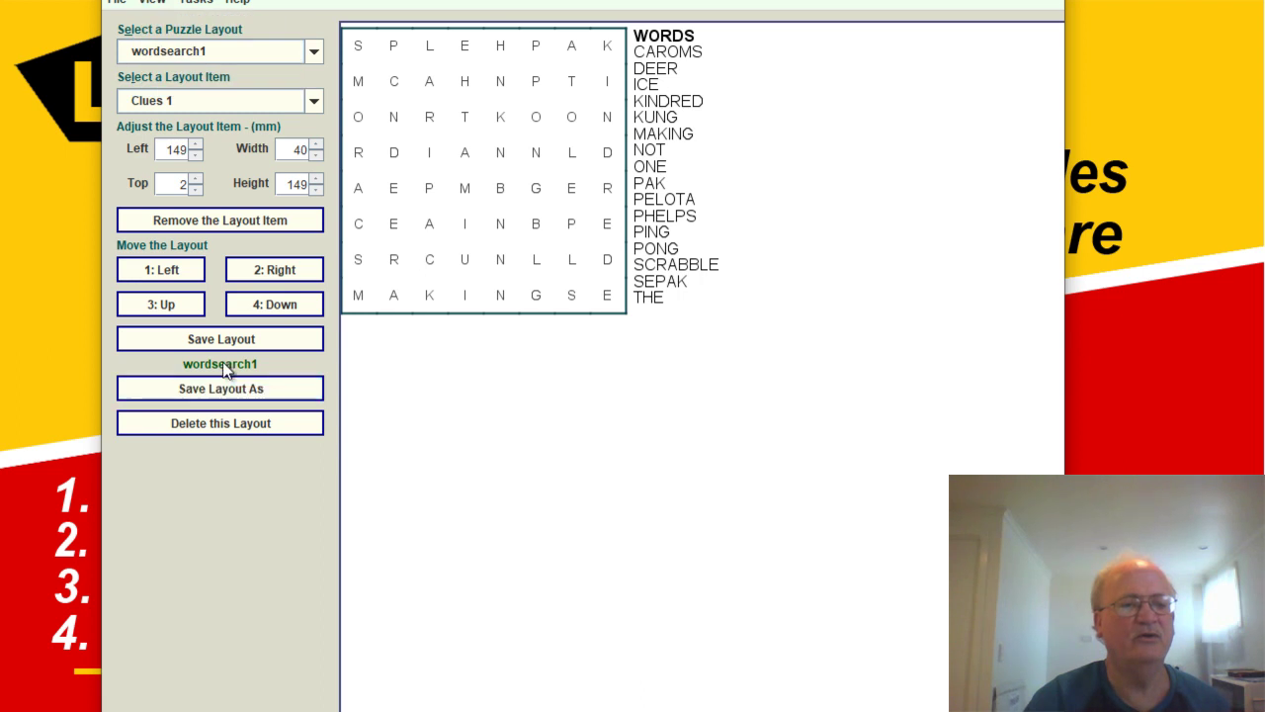
Step: Save the layout and export the wordsearch as the PNG file 10000125.png
{"action": "left_click", "coordinate": [217, 337]}
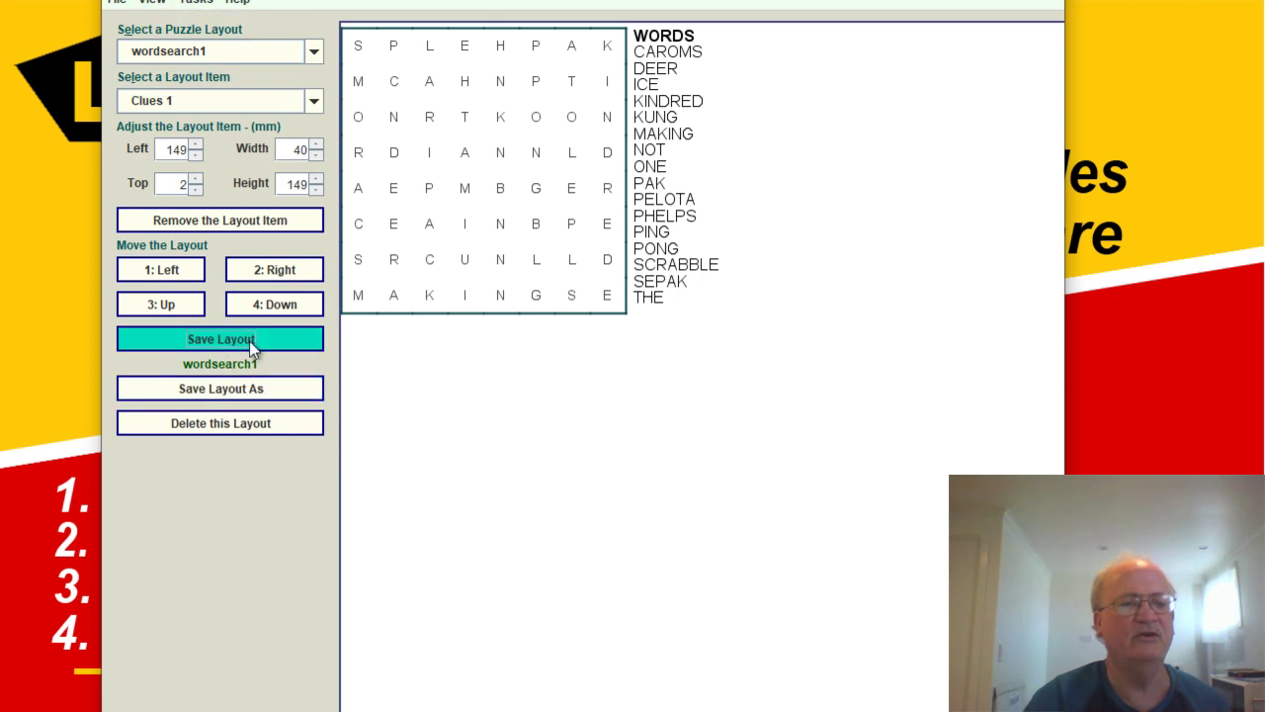
{"action": "left_click", "coordinate": [201, 4]}
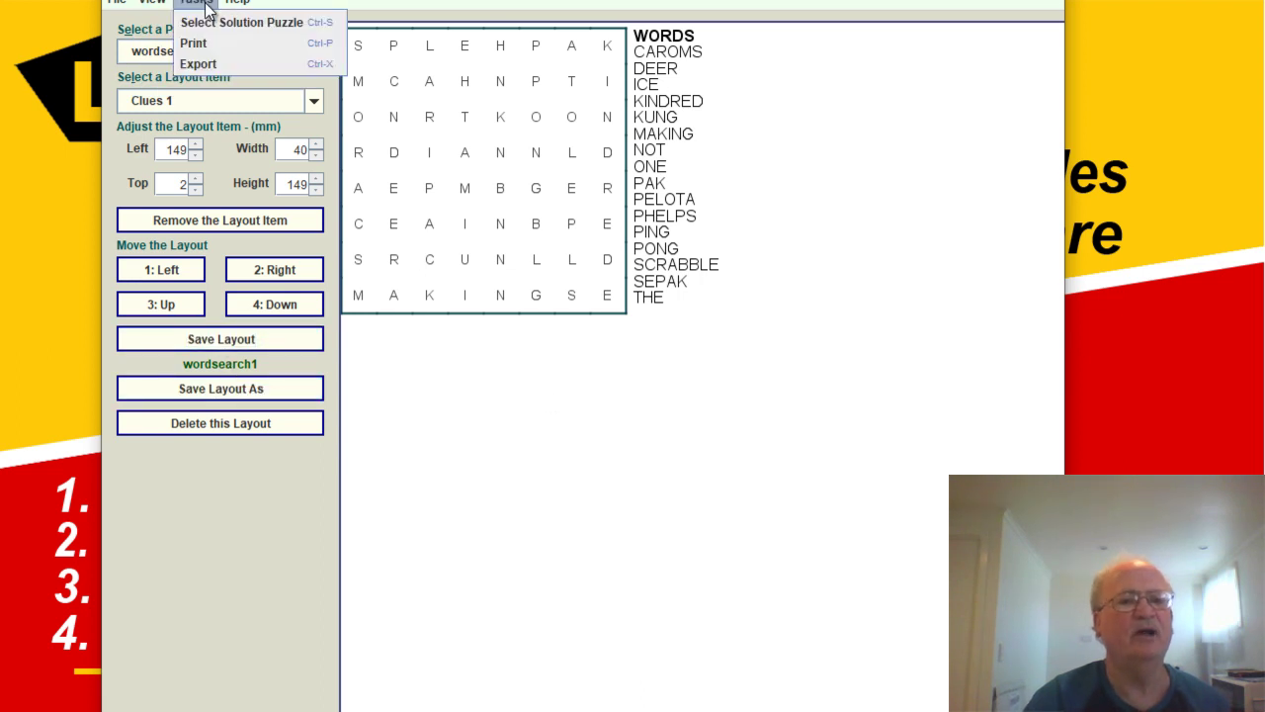
{"action": "left_click", "coordinate": [212, 62]}
{"action": "left_click", "coordinate": [278, 90]}
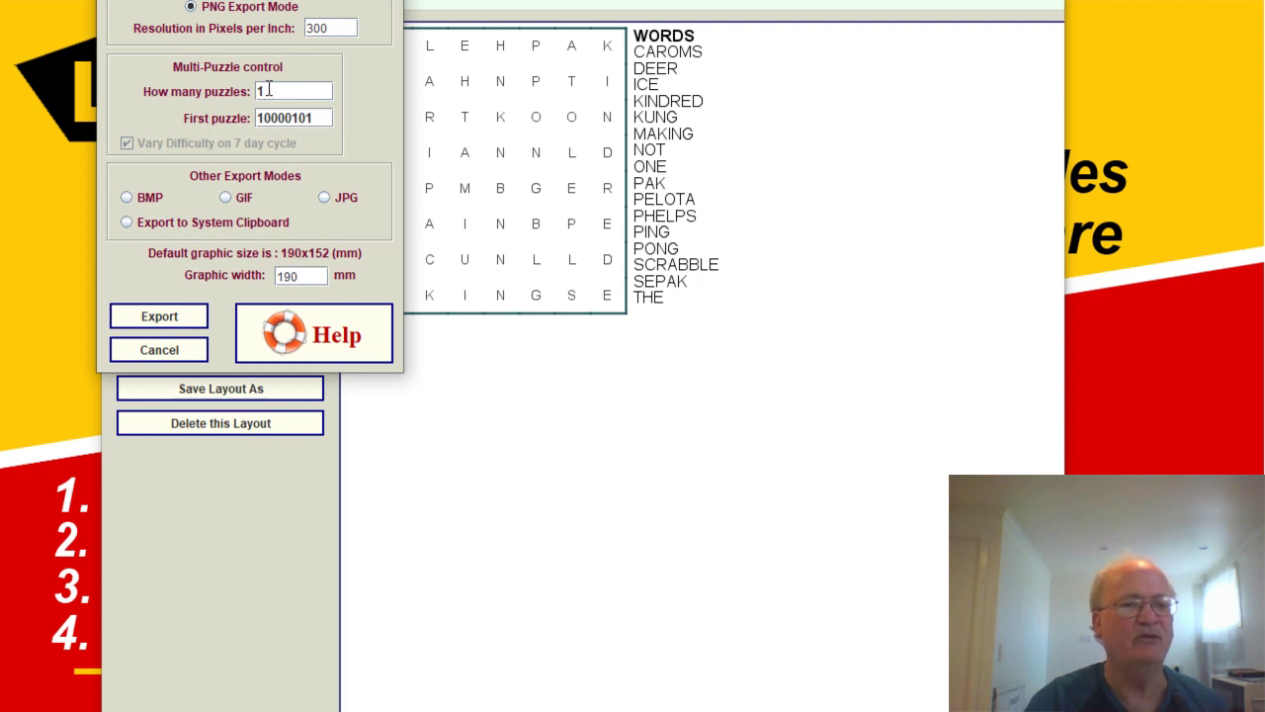
{"action": "left_click", "coordinate": [162, 316]}
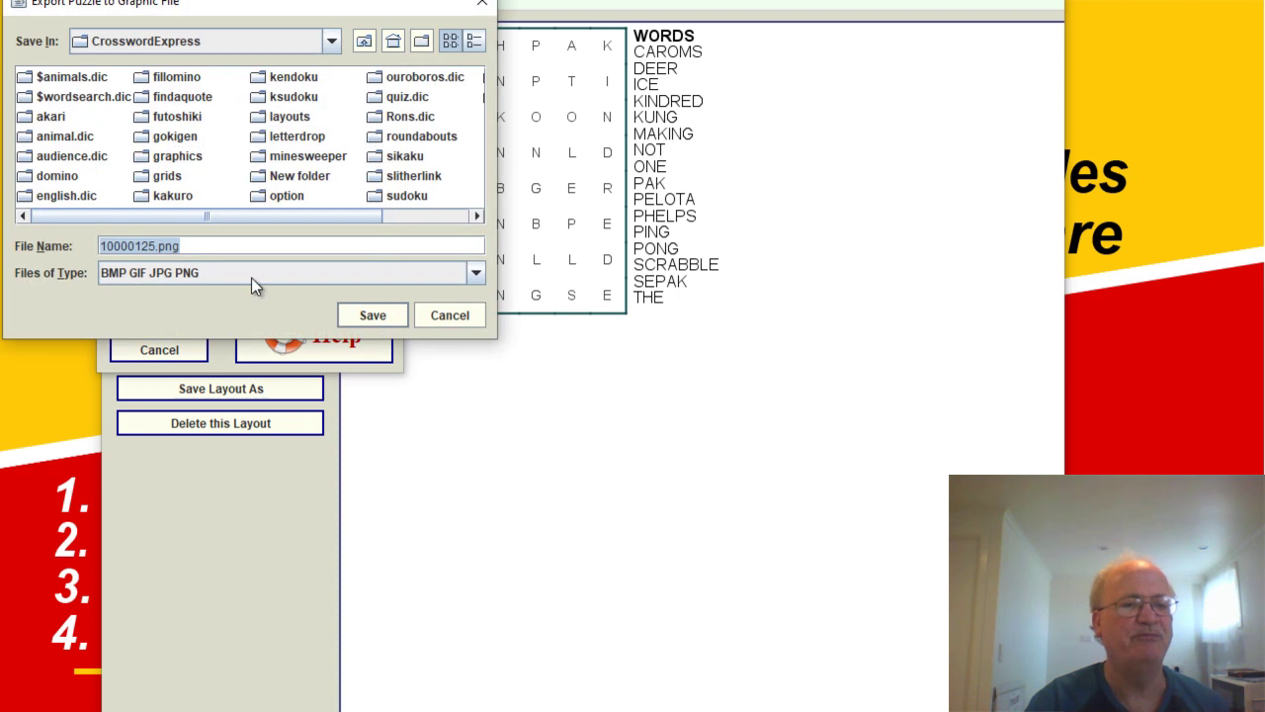
{"action": "left_click", "coordinate": [372, 318]}
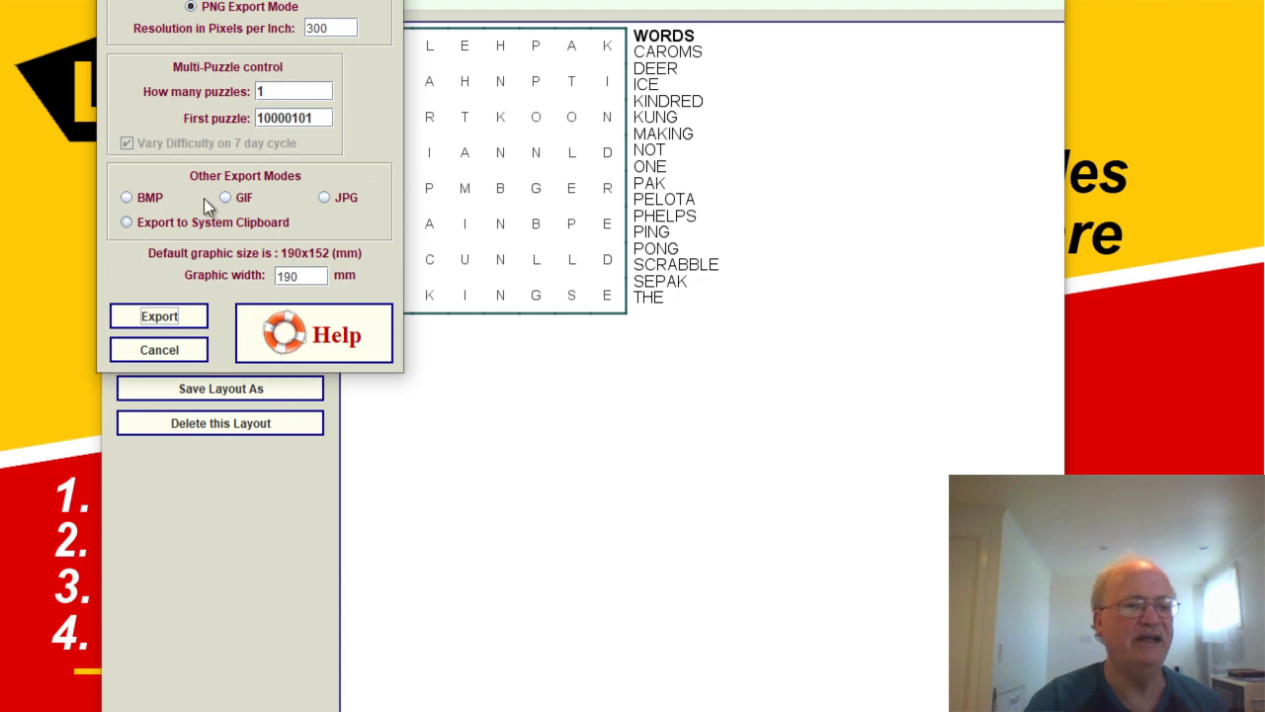
{"action": "left_click", "coordinate": [159, 350]}
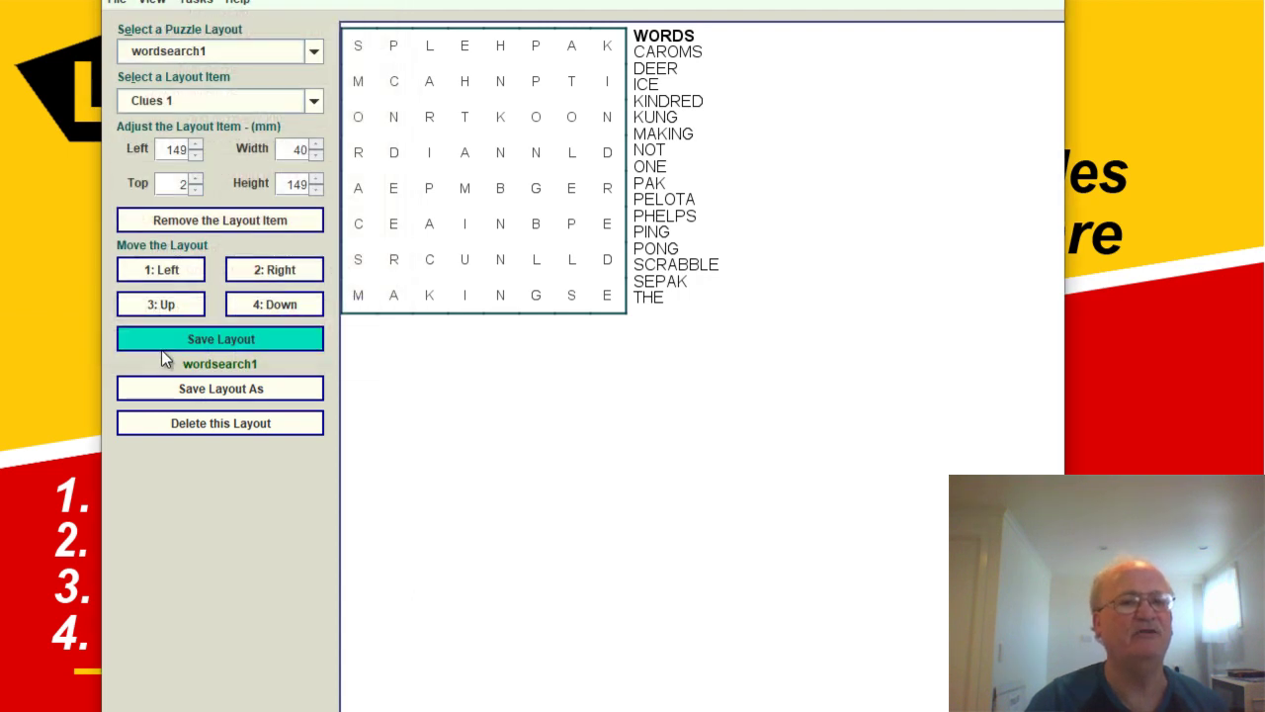
Step: Leave printing and load the saved puzzle 10000124
{"action": "left_click", "coordinate": [116, 5]}
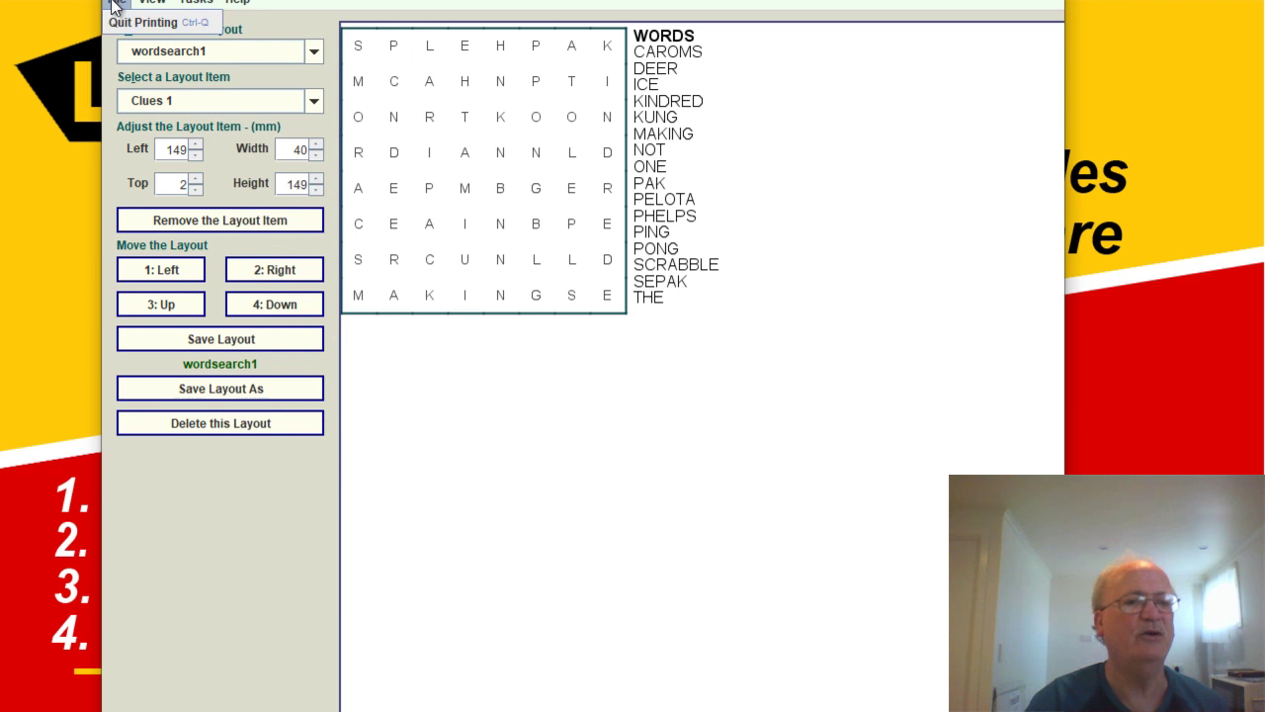
{"action": "left_click", "coordinate": [122, 23]}
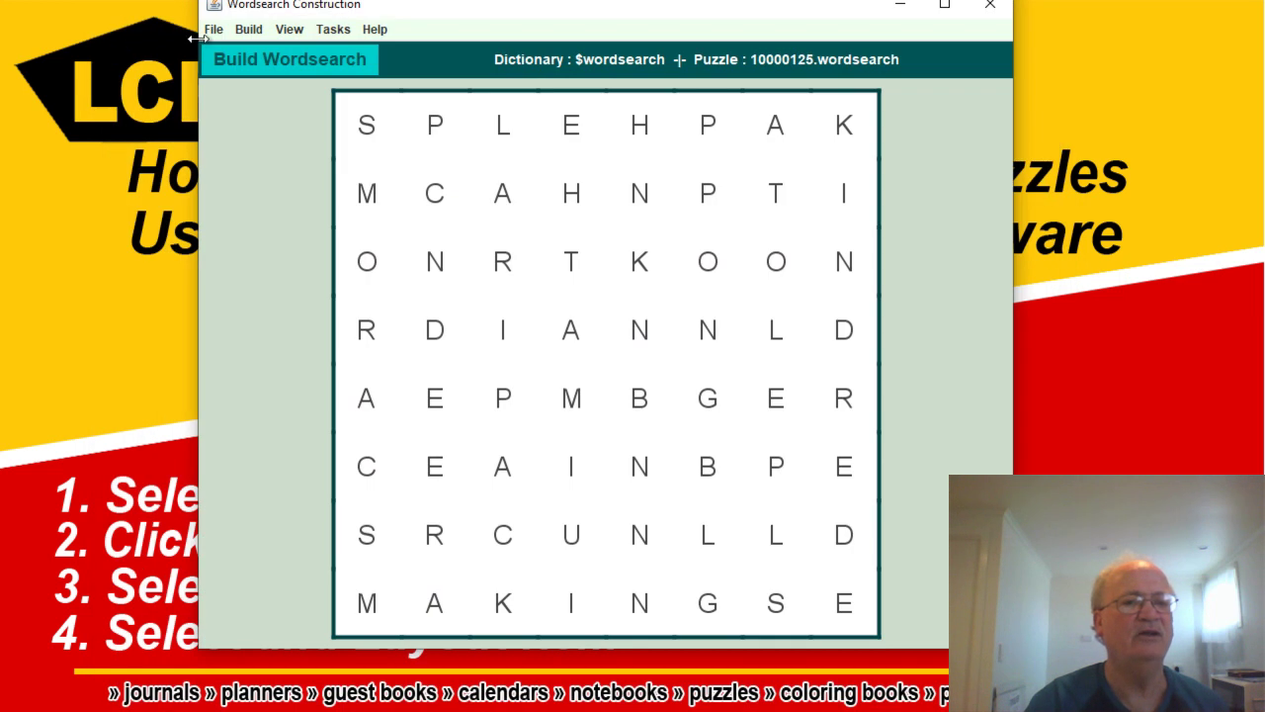
{"action": "left_click", "coordinate": [213, 30]}
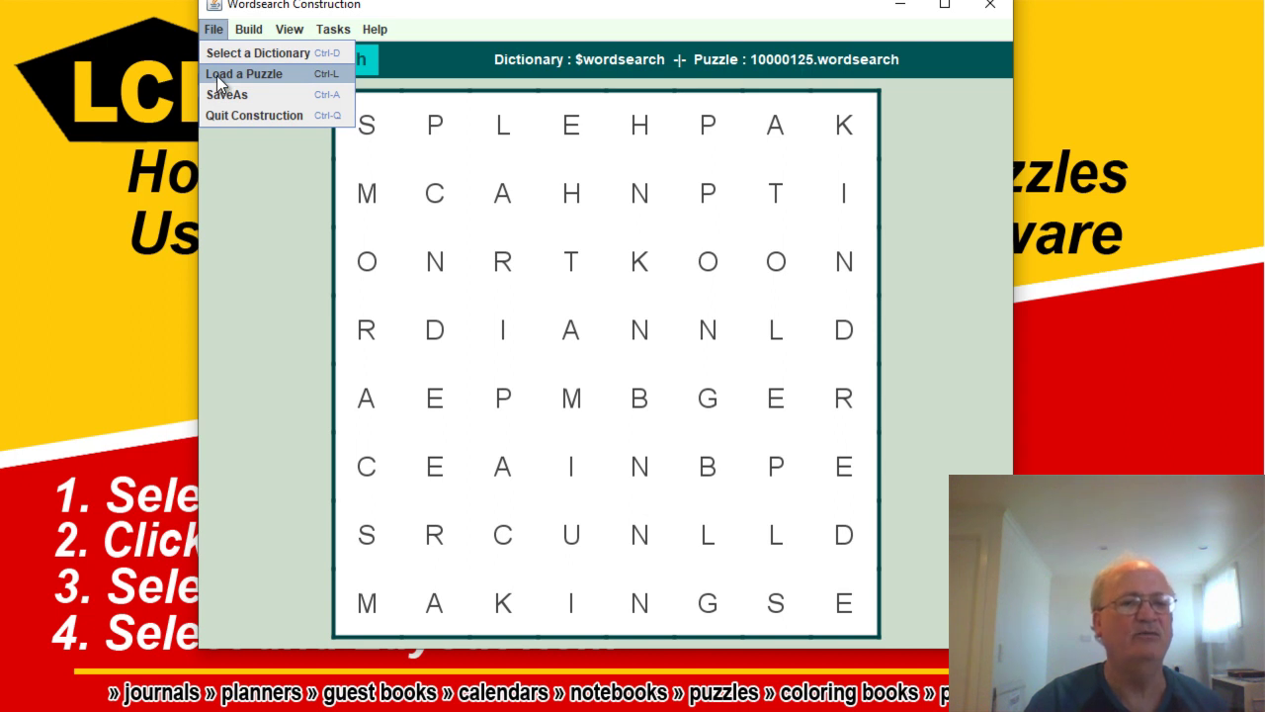
{"action": "left_click", "coordinate": [217, 75]}
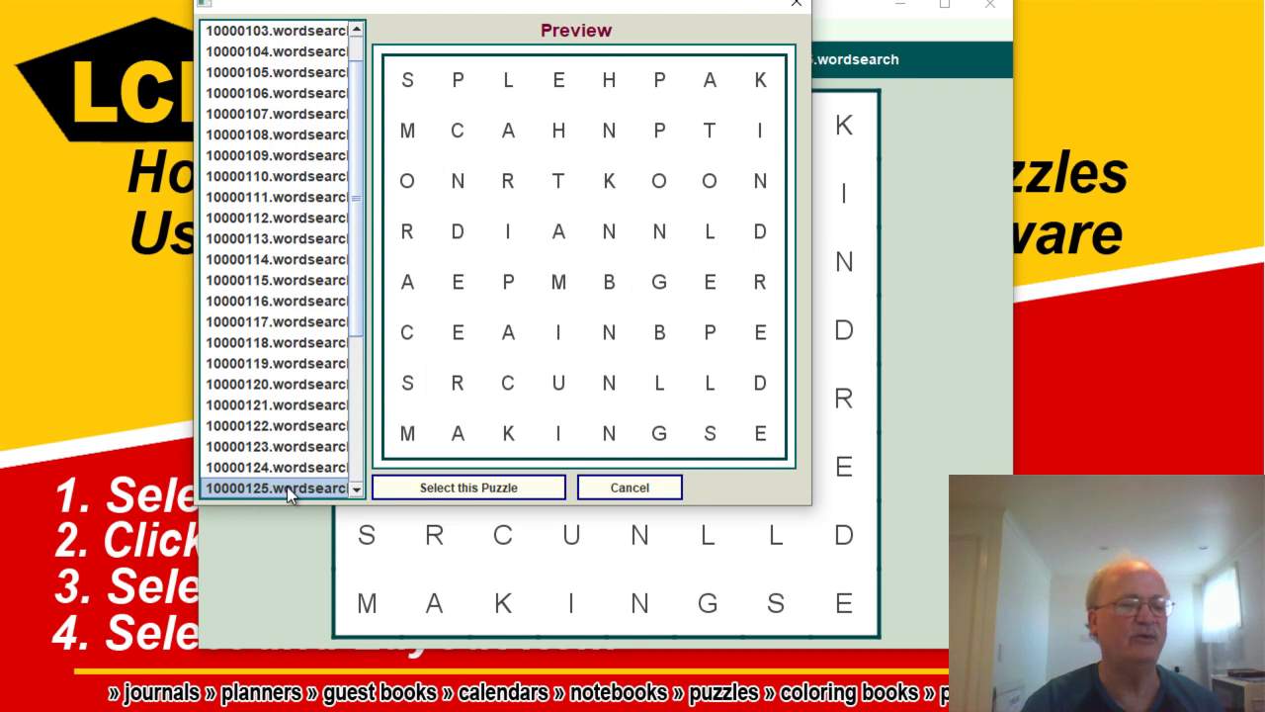
{"action": "left_click", "coordinate": [291, 472]}
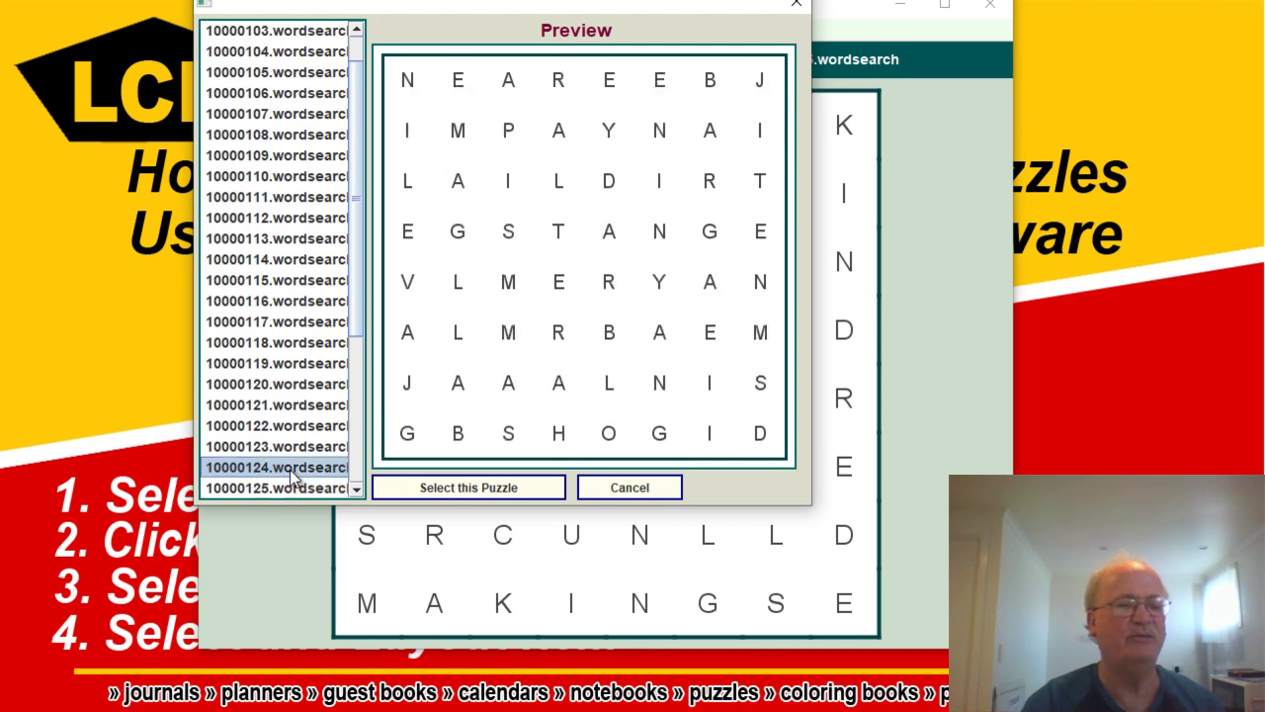
{"action": "left_click", "coordinate": [442, 488]}
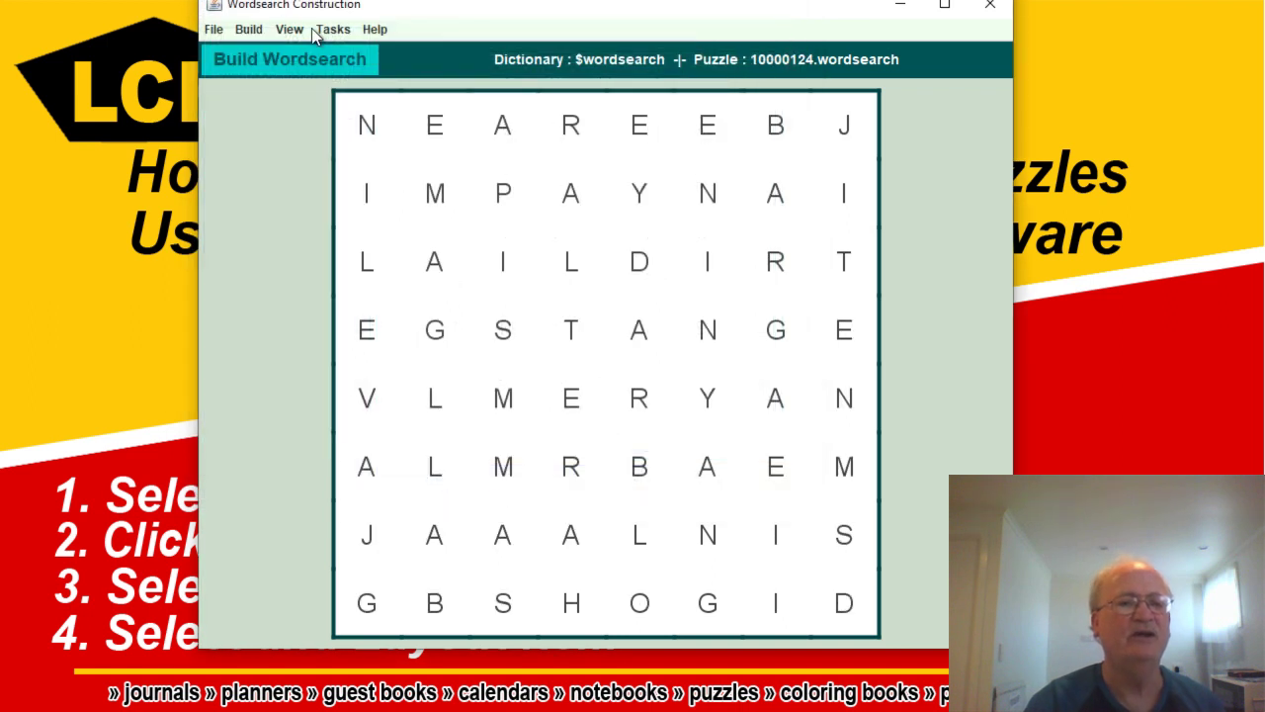
Step: Open puzzle 10000124's word-search print layout and export it as 10000124.png
{"action": "left_click", "coordinate": [330, 30]}
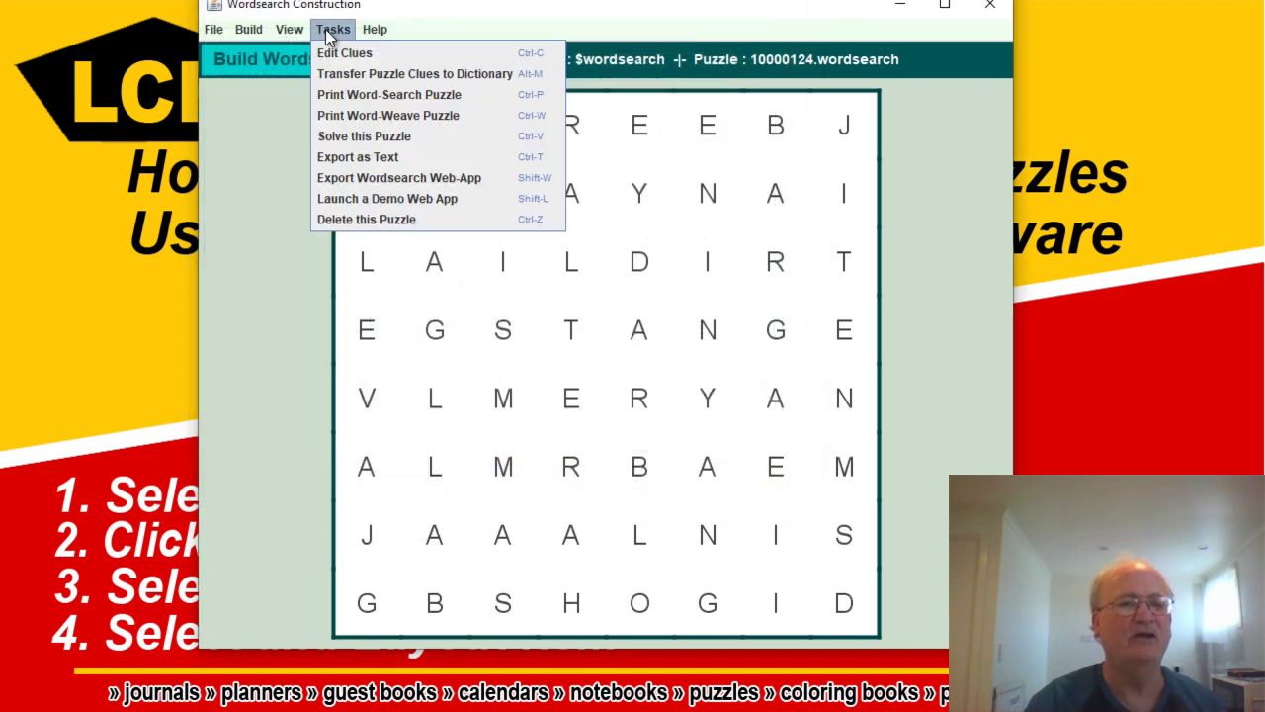
{"action": "left_click", "coordinate": [356, 95]}
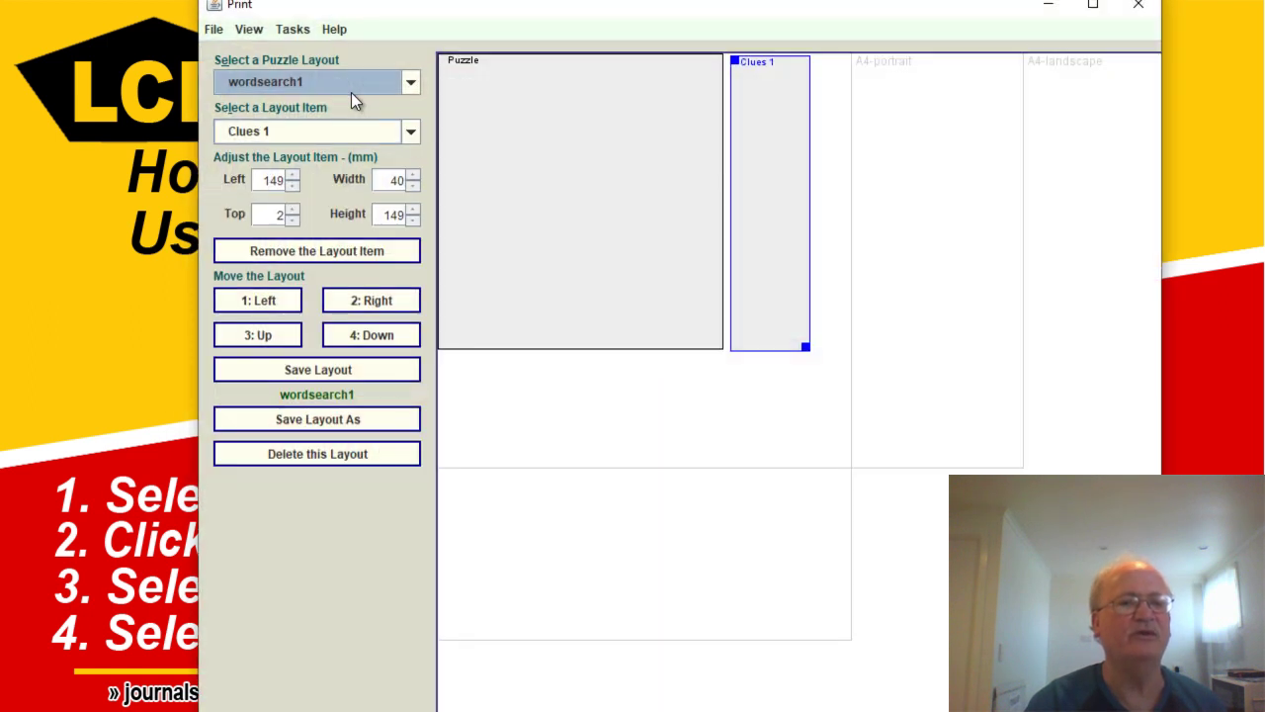
{"action": "left_click", "coordinate": [301, 28]}
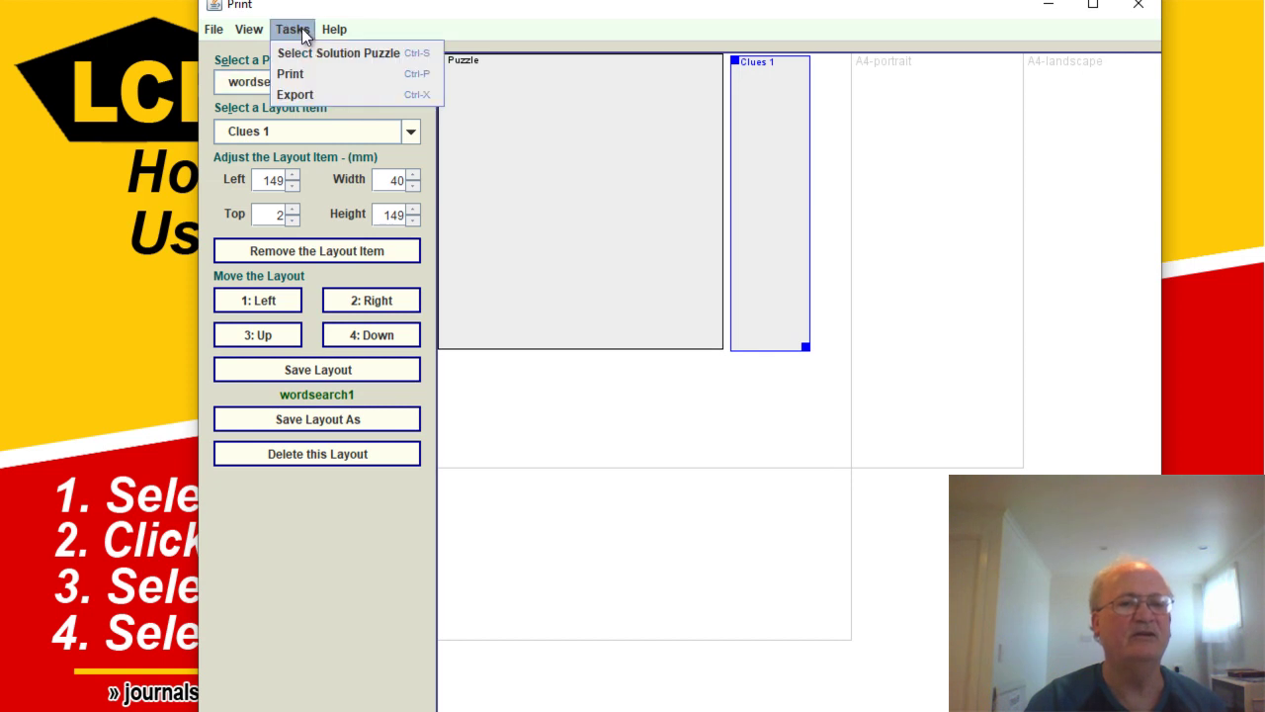
{"action": "left_click", "coordinate": [296, 95]}
{"action": "left_click", "coordinate": [287, 346]}
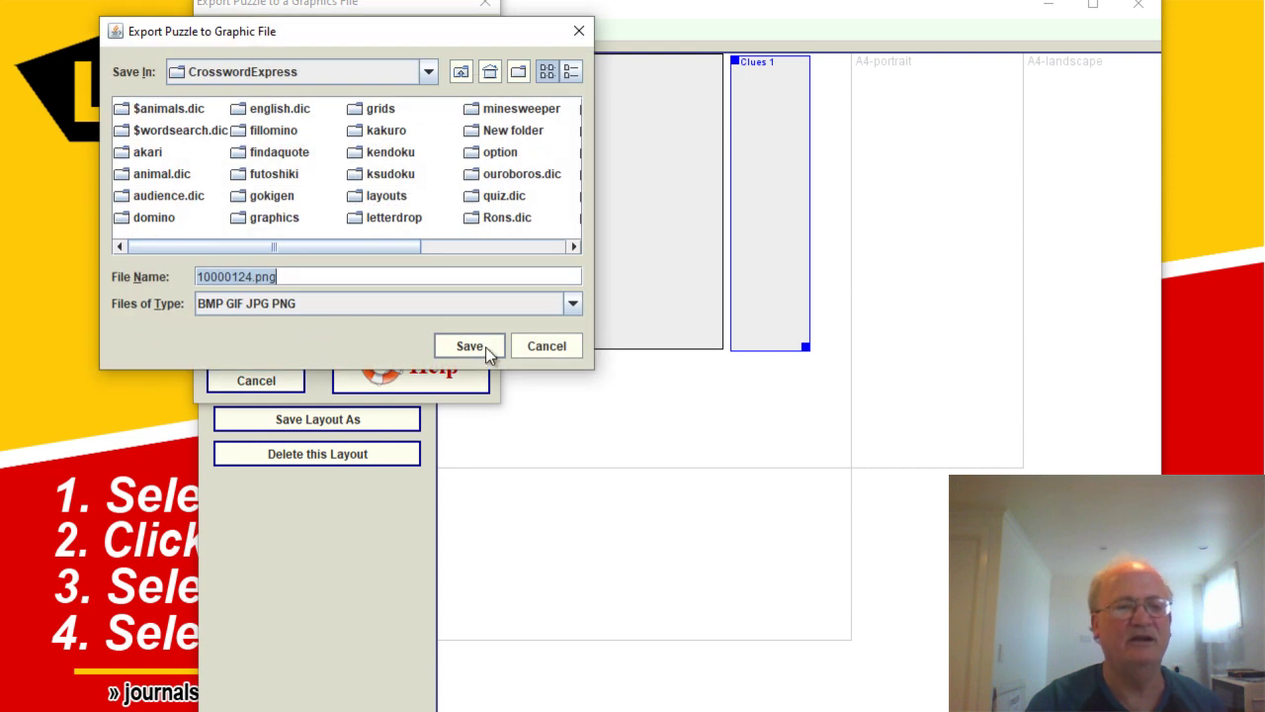
{"action": "left_click", "coordinate": [486, 347]}
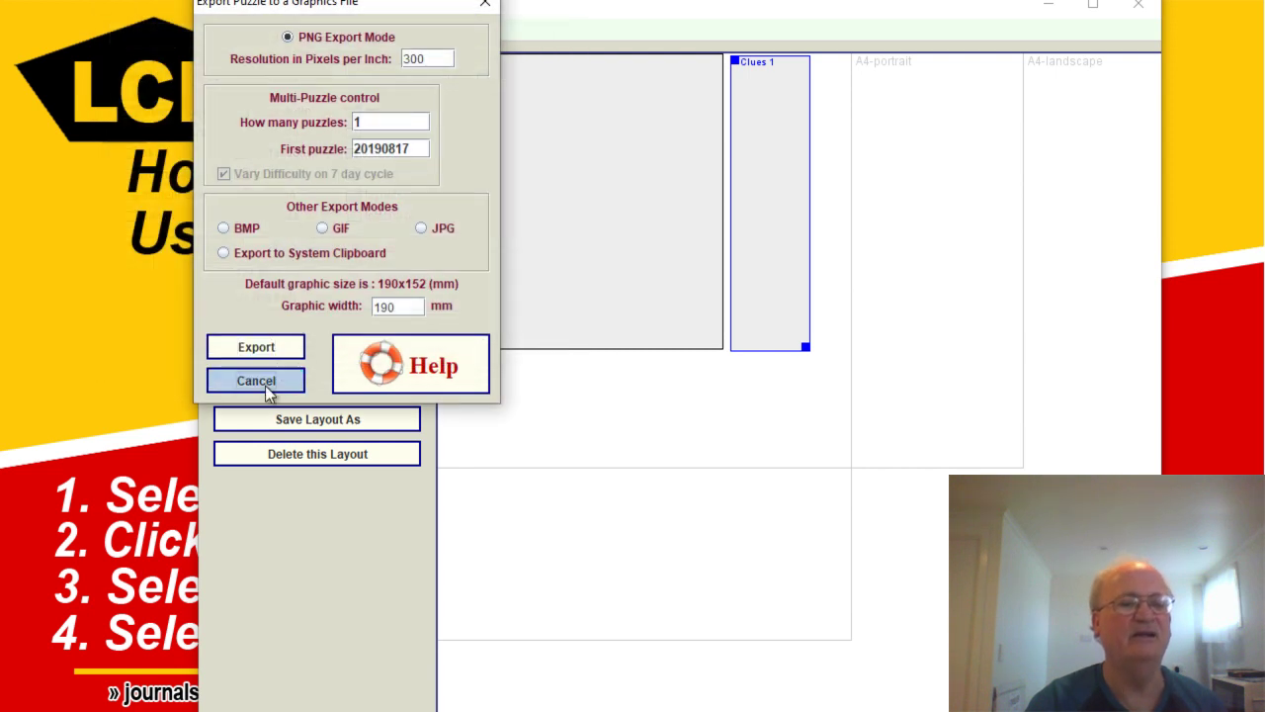
{"action": "left_click", "coordinate": [259, 382]}
{"action": "left_click", "coordinate": [213, 30]}
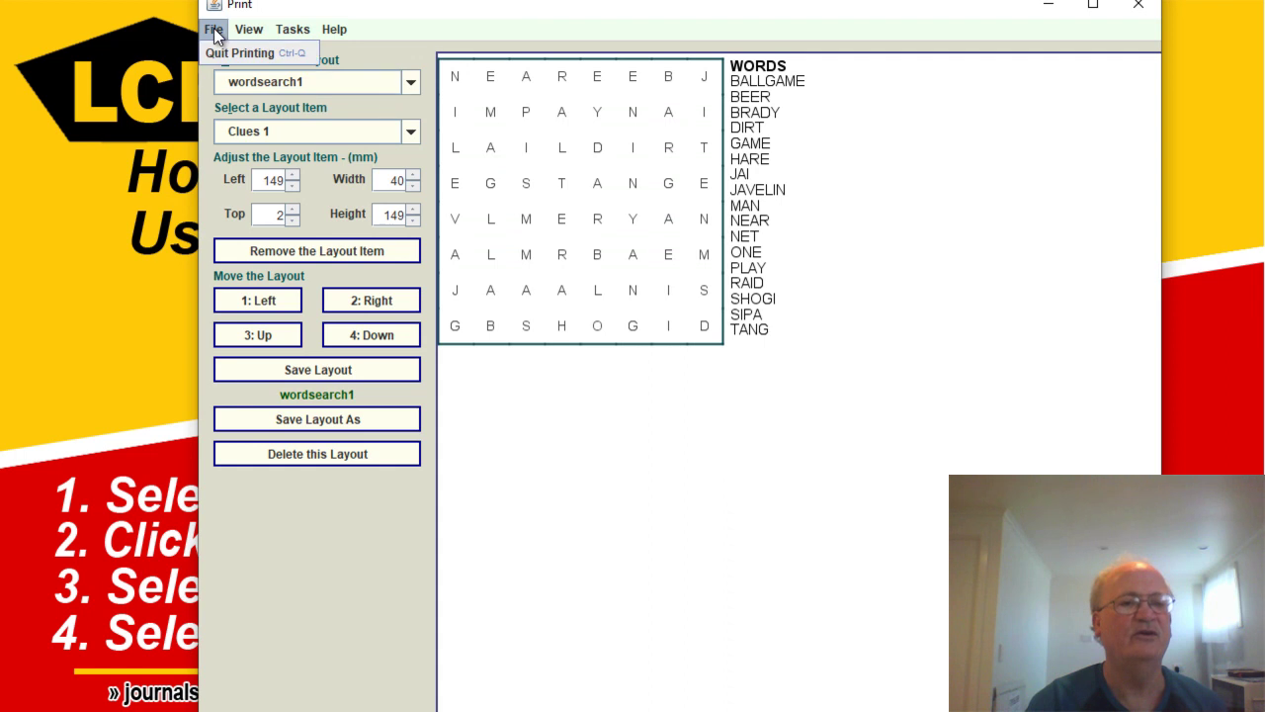
Step: Quit printing and load the saved puzzle 10000123
{"action": "left_click", "coordinate": [221, 54]}
{"action": "left_click", "coordinate": [214, 30]}
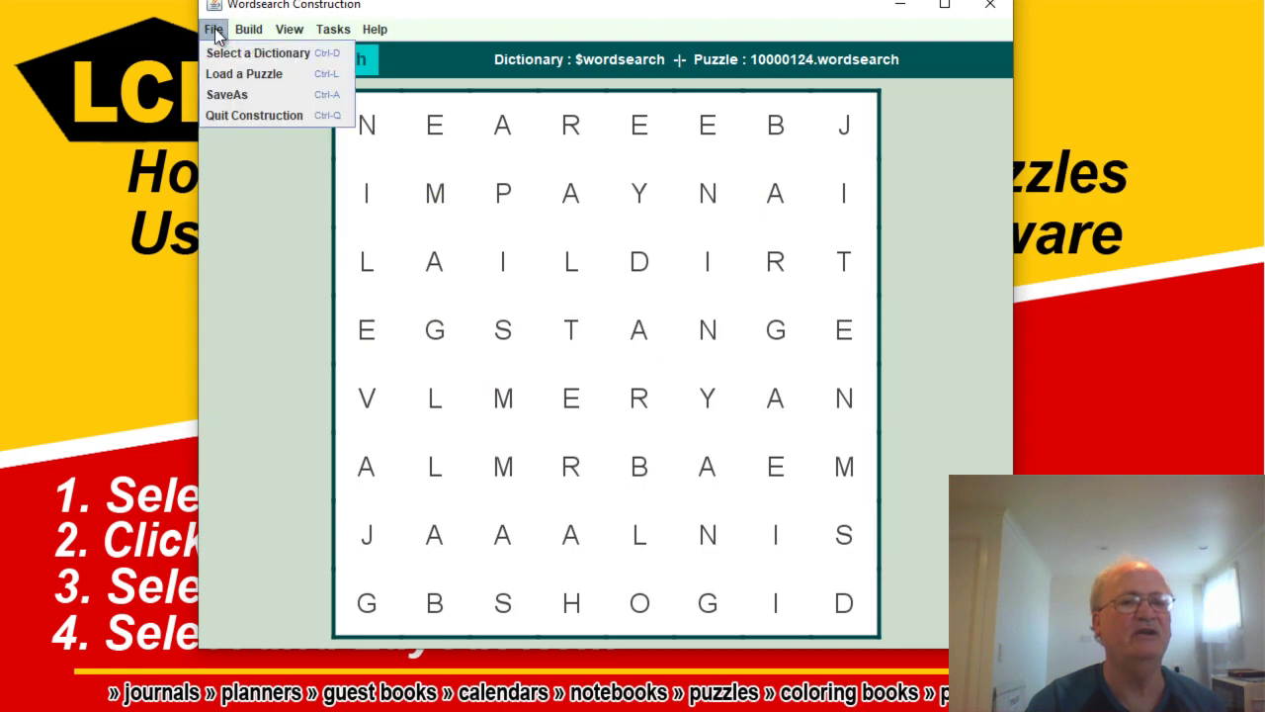
{"action": "left_click", "coordinate": [222, 79]}
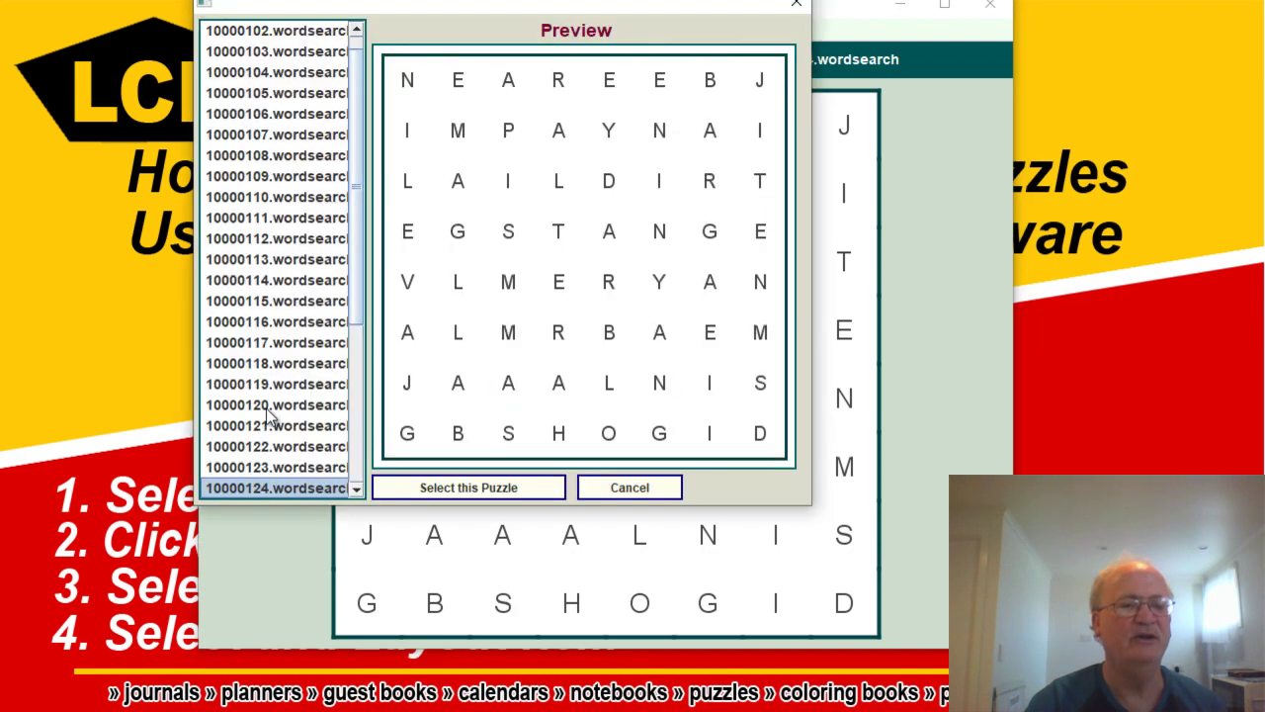
{"action": "left_click", "coordinate": [281, 467]}
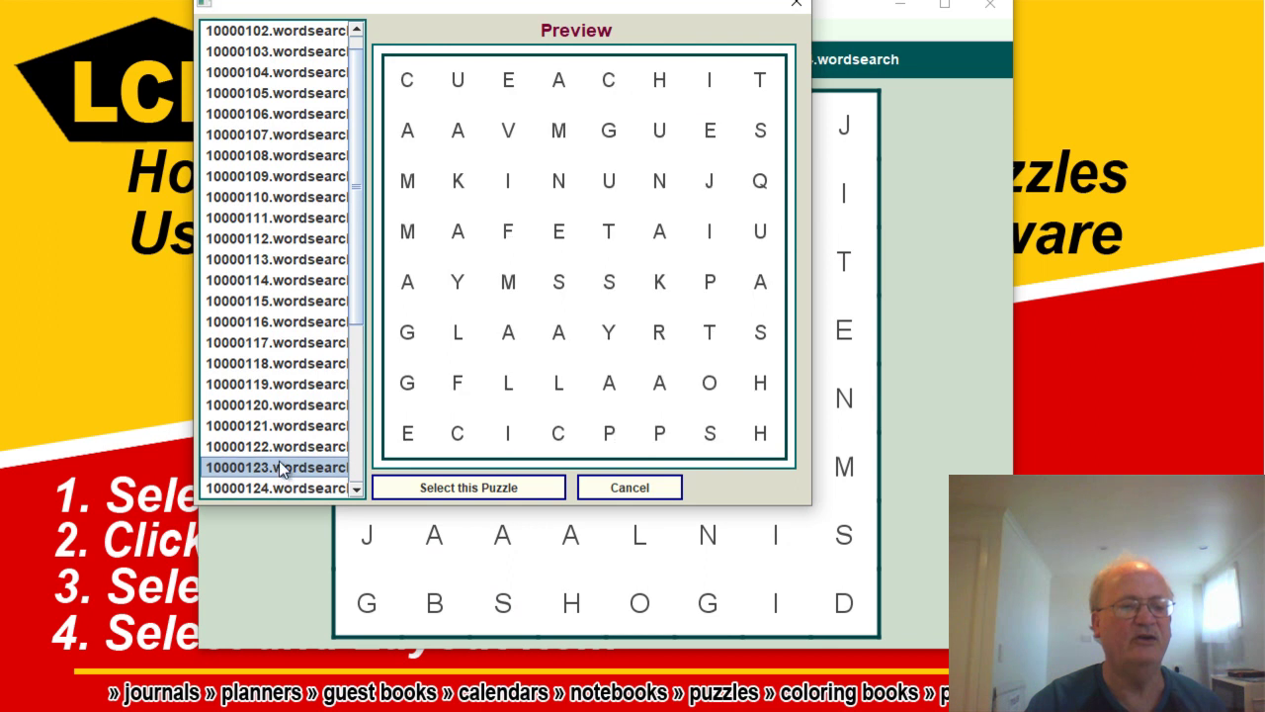
{"action": "left_click", "coordinate": [438, 487]}
Step: Export puzzle 10000123's print layout as a PNG, then quit printing
{"action": "left_click", "coordinate": [332, 30]}
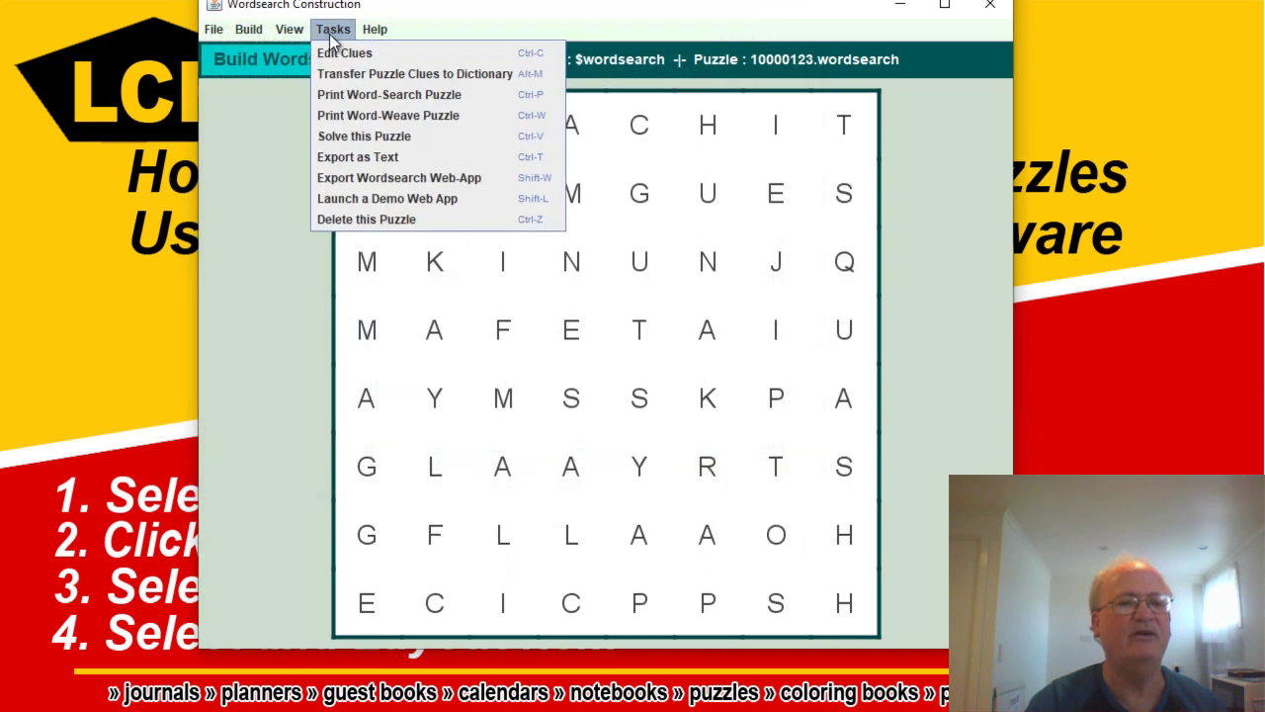
{"action": "left_click", "coordinate": [350, 97]}
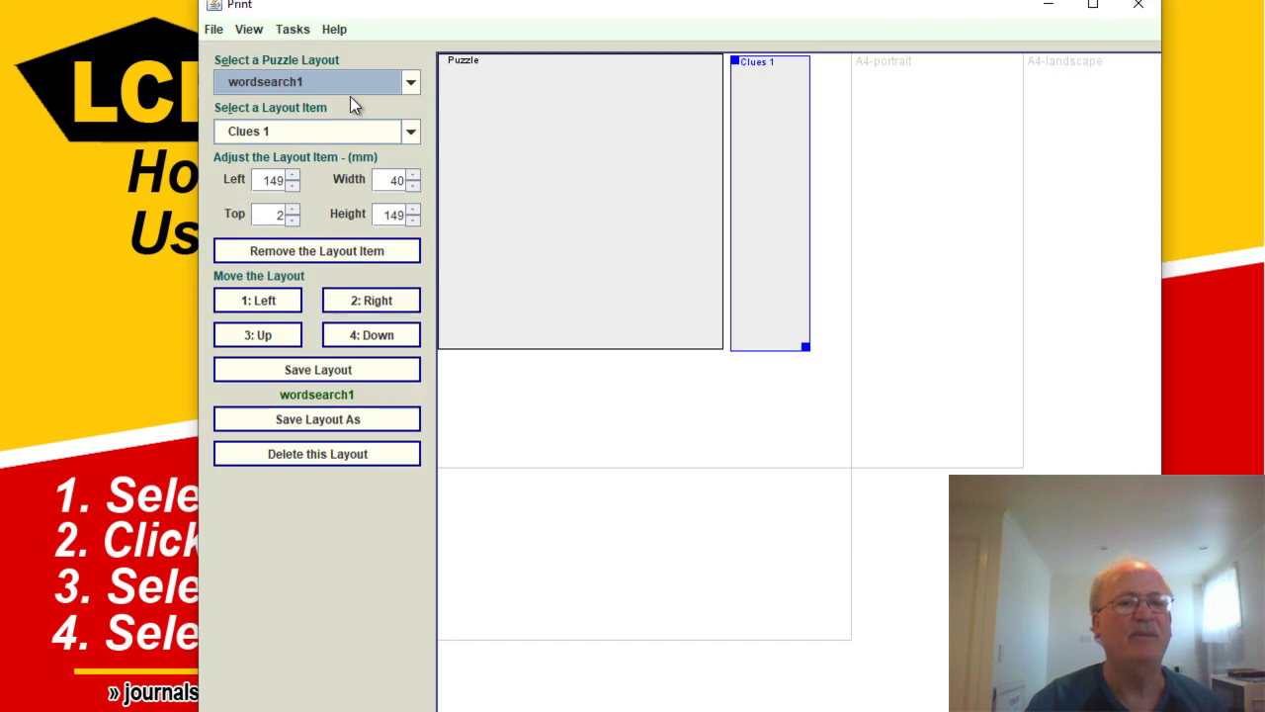
{"action": "left_click", "coordinate": [293, 29]}
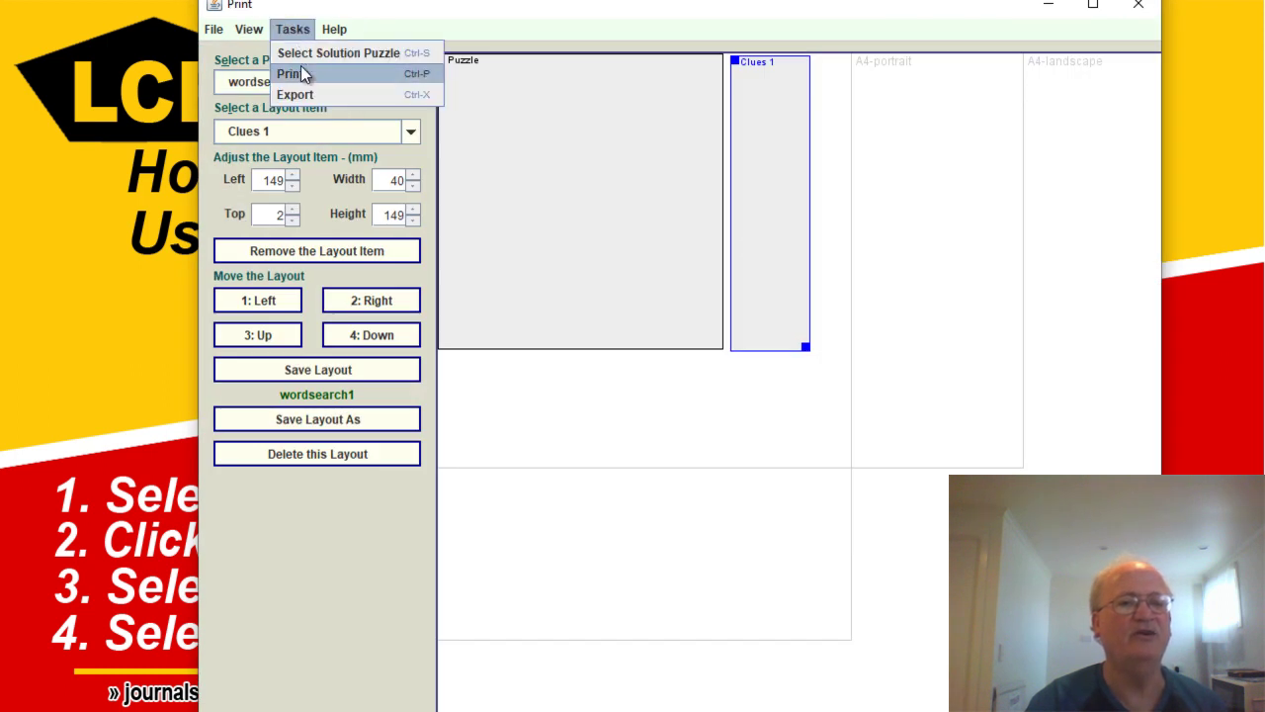
{"action": "left_click", "coordinate": [304, 94]}
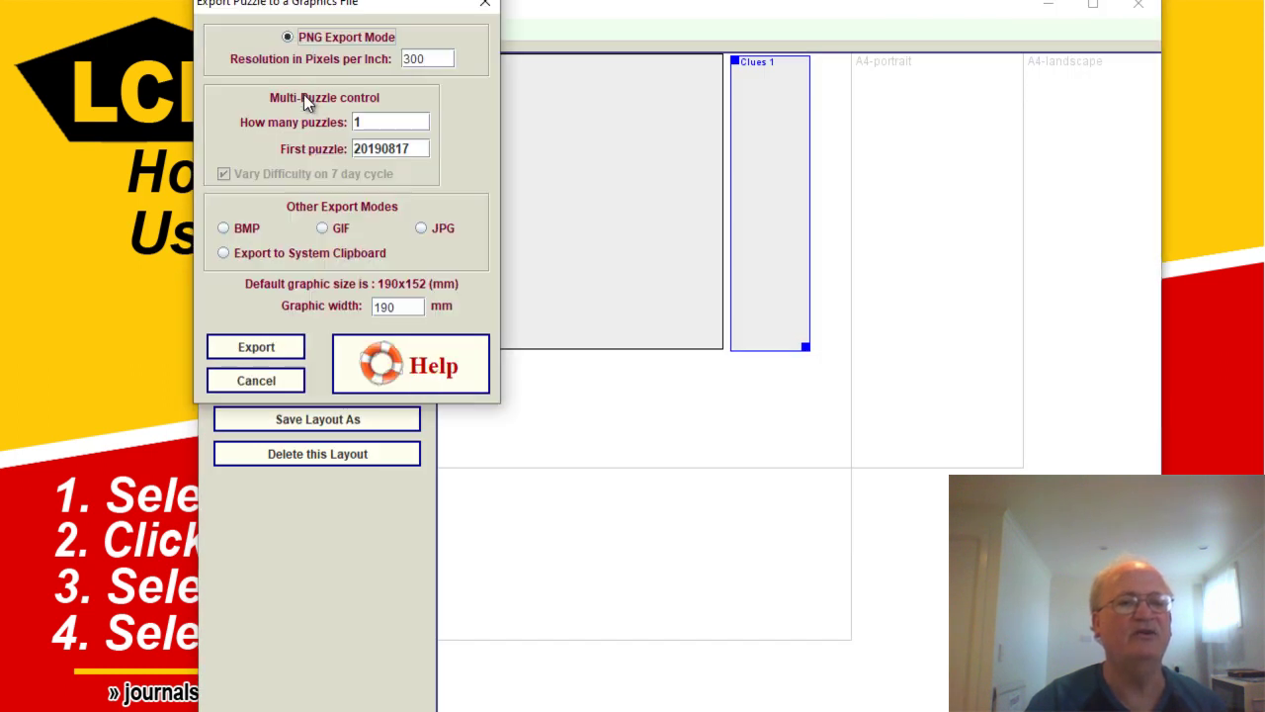
{"action": "left_click", "coordinate": [257, 348]}
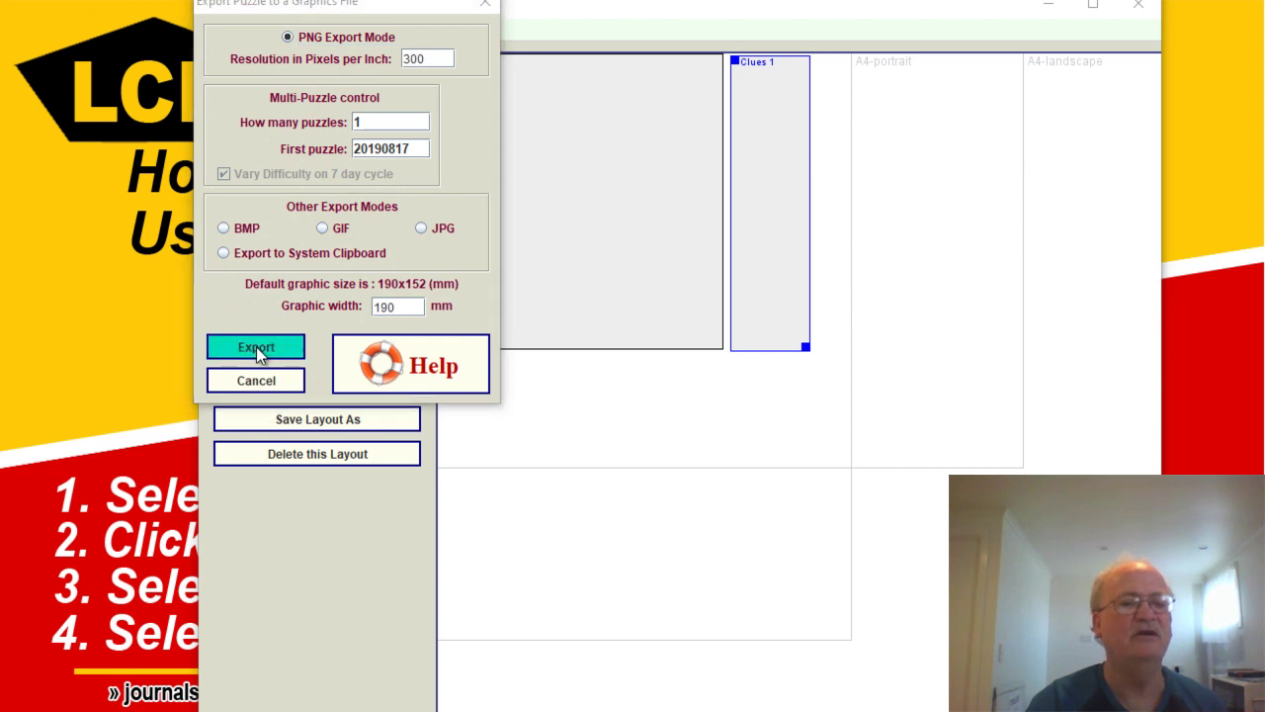
{"action": "left_click", "coordinate": [469, 346]}
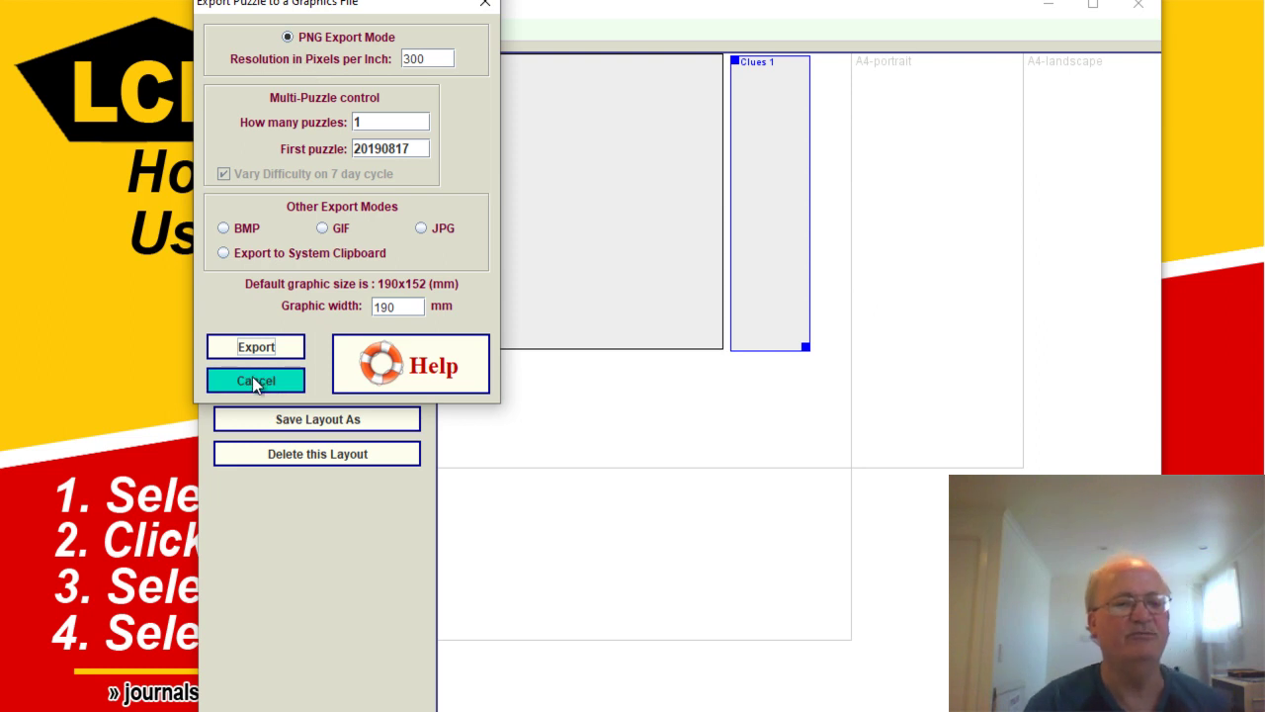
{"action": "left_click", "coordinate": [255, 384]}
{"action": "left_click", "coordinate": [214, 36]}
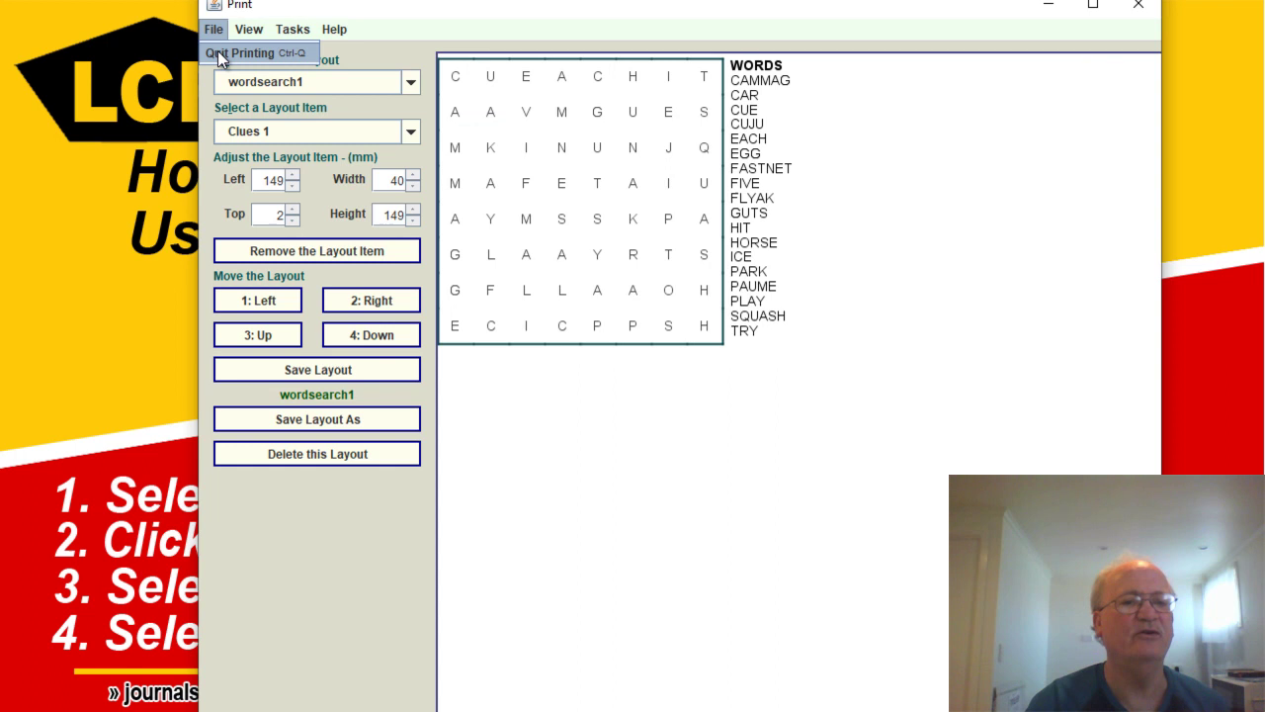
{"action": "left_click", "coordinate": [217, 51]}
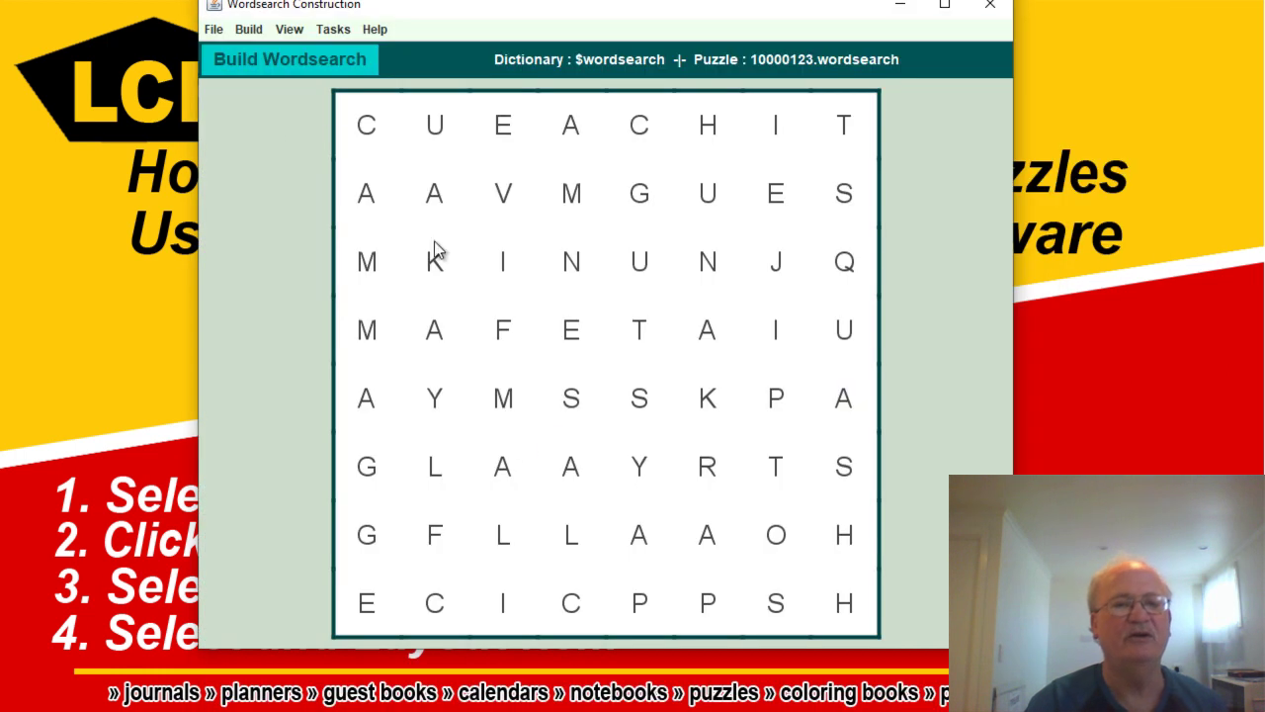
Step: Load puzzle 10000122 and open its wordsearch1 print layout
{"action": "left_click", "coordinate": [214, 30]}
{"action": "left_click", "coordinate": [220, 74]}
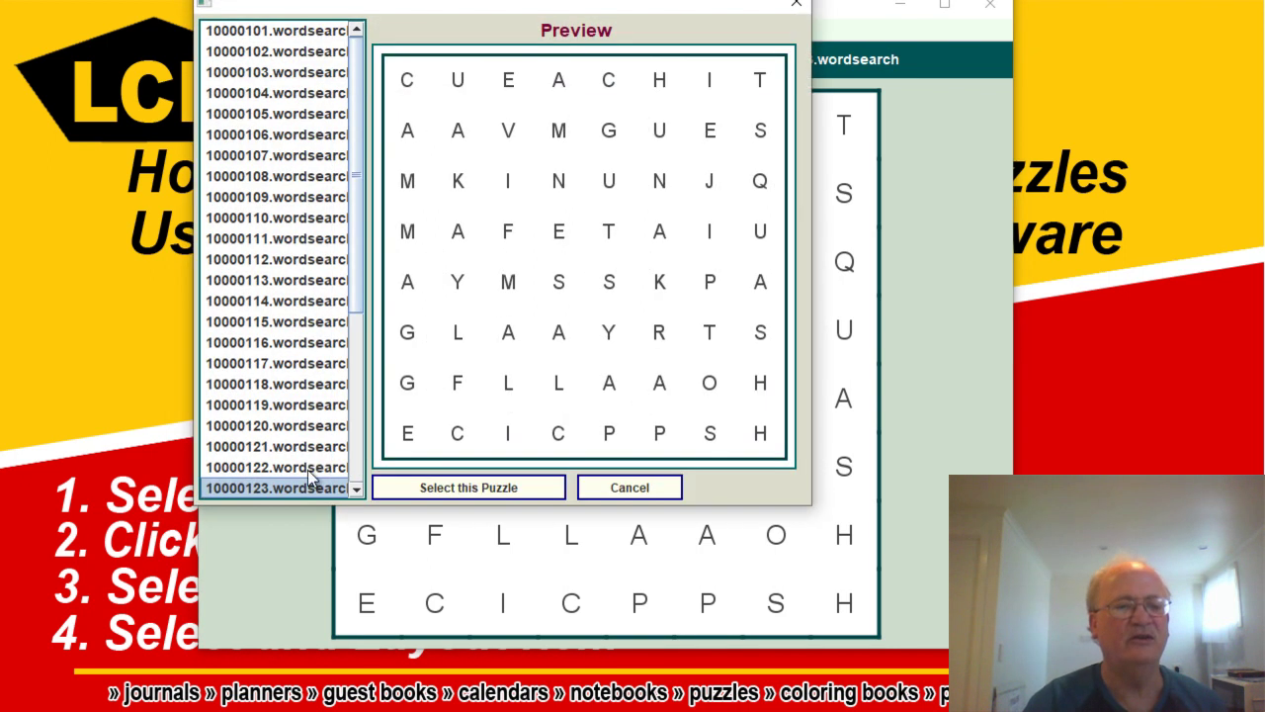
{"action": "left_click", "coordinate": [296, 467]}
{"action": "left_click", "coordinate": [454, 488]}
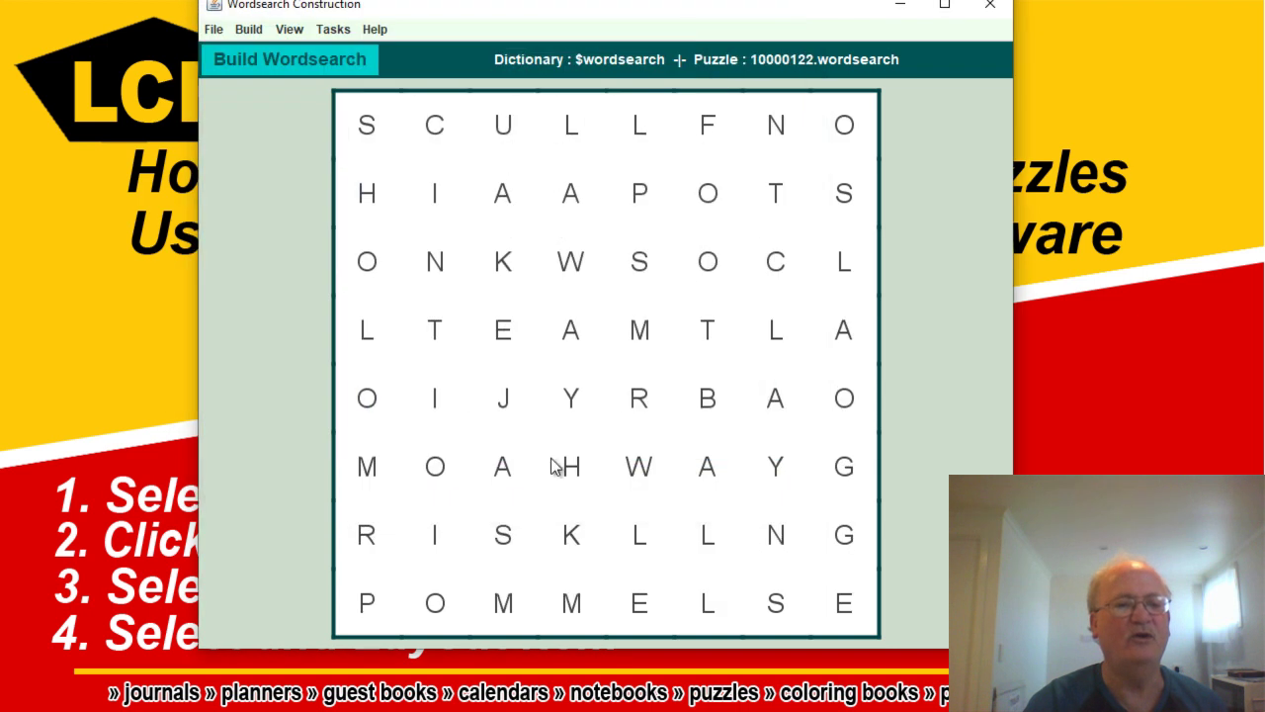
{"action": "left_click", "coordinate": [333, 30]}
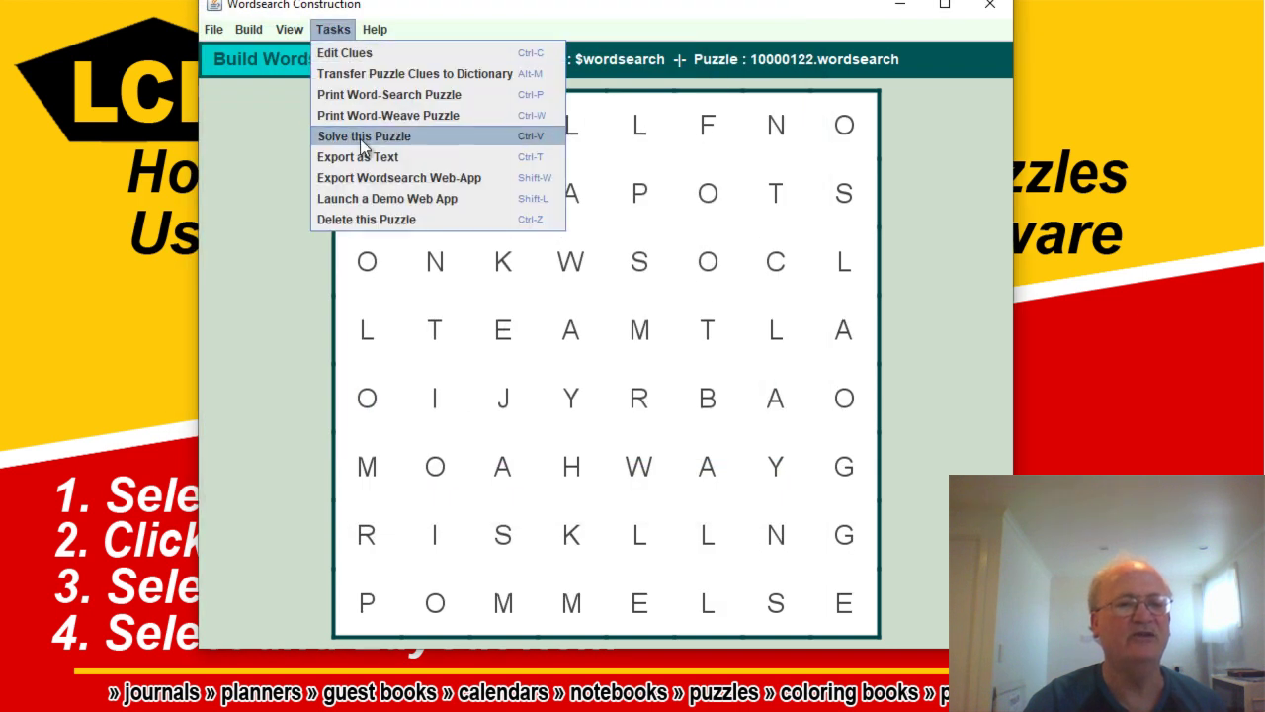
{"action": "left_click", "coordinate": [368, 99]}
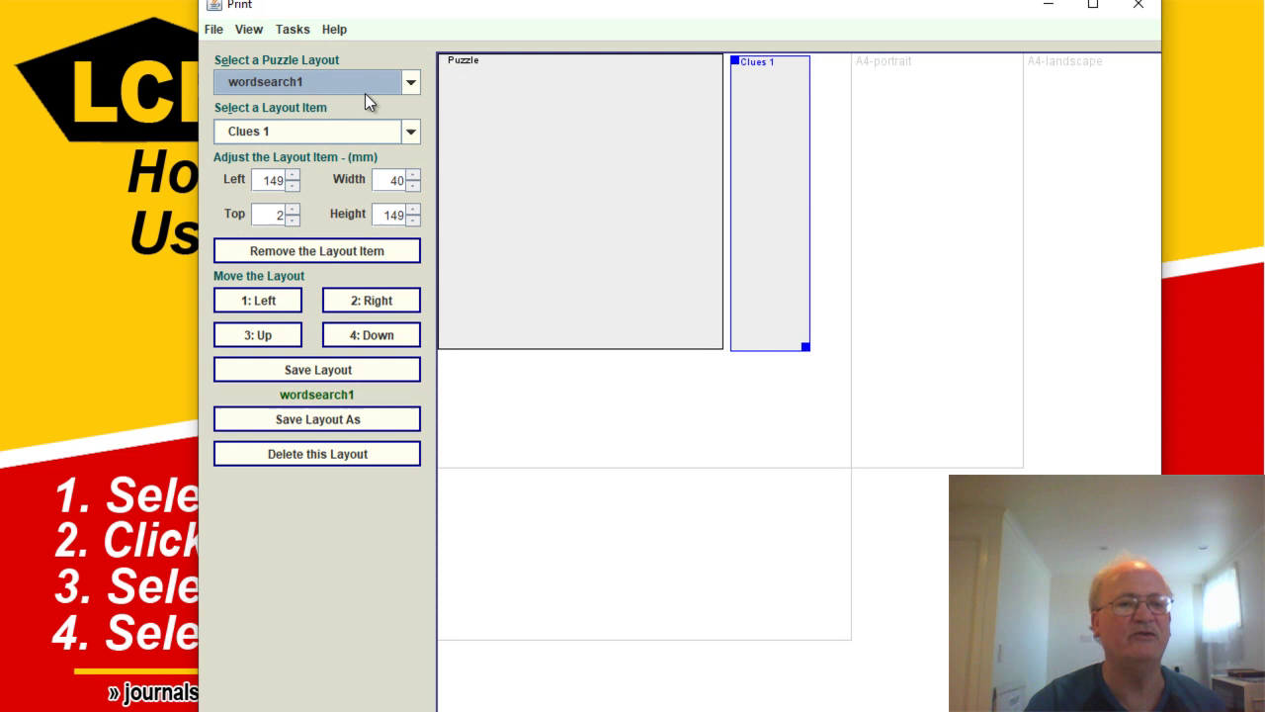